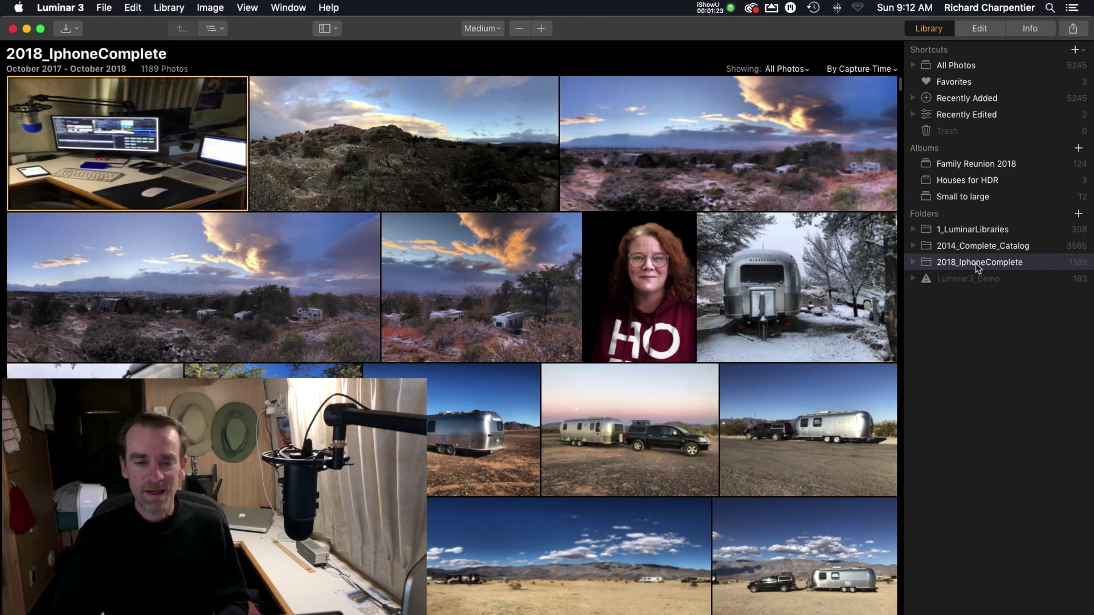
scroll(667, 293, "down", 15)
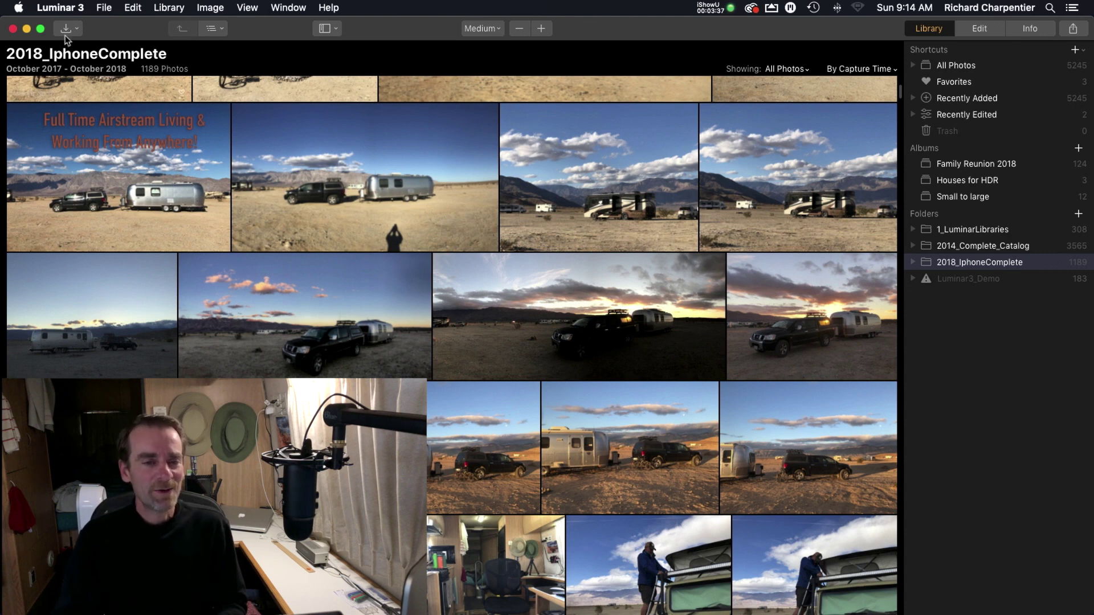
- Add the 2018 folder, nested in LightroomLibraries/Udemy_Drone_Photography/Udemy_Drone_Photography on the All Image Galleries drive, to the library
left_click(79, 29)
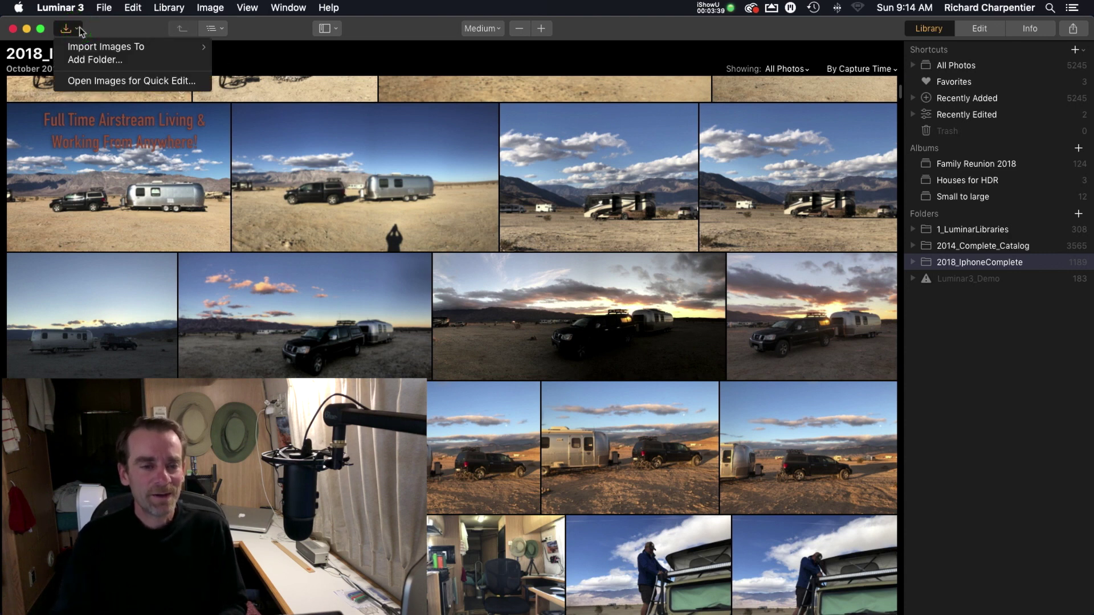
left_click(102, 60)
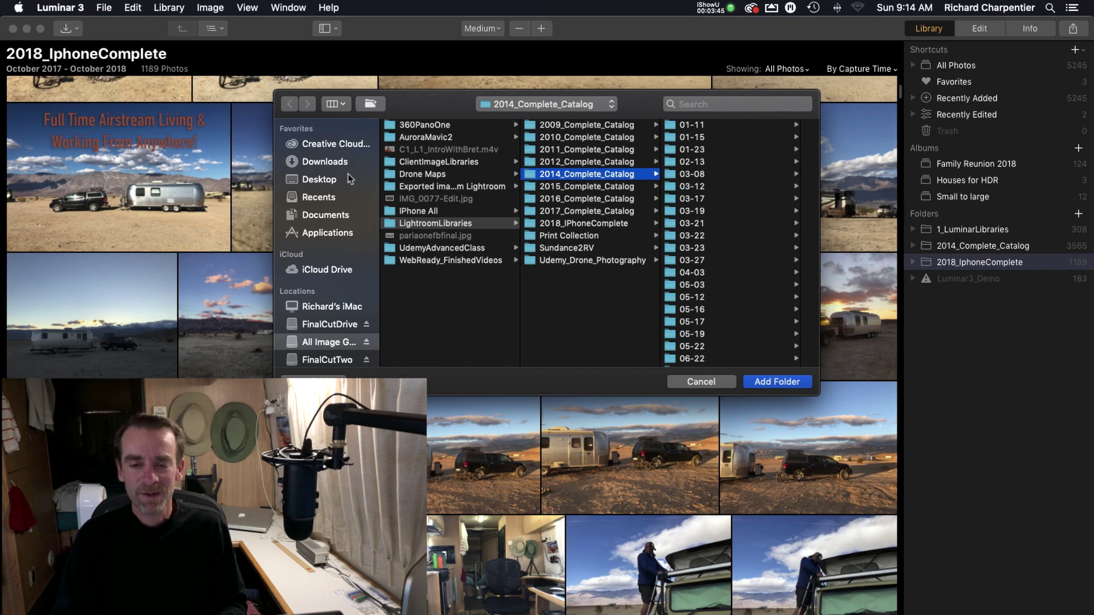
scroll(350, 179, "down", 3)
left_click(330, 272)
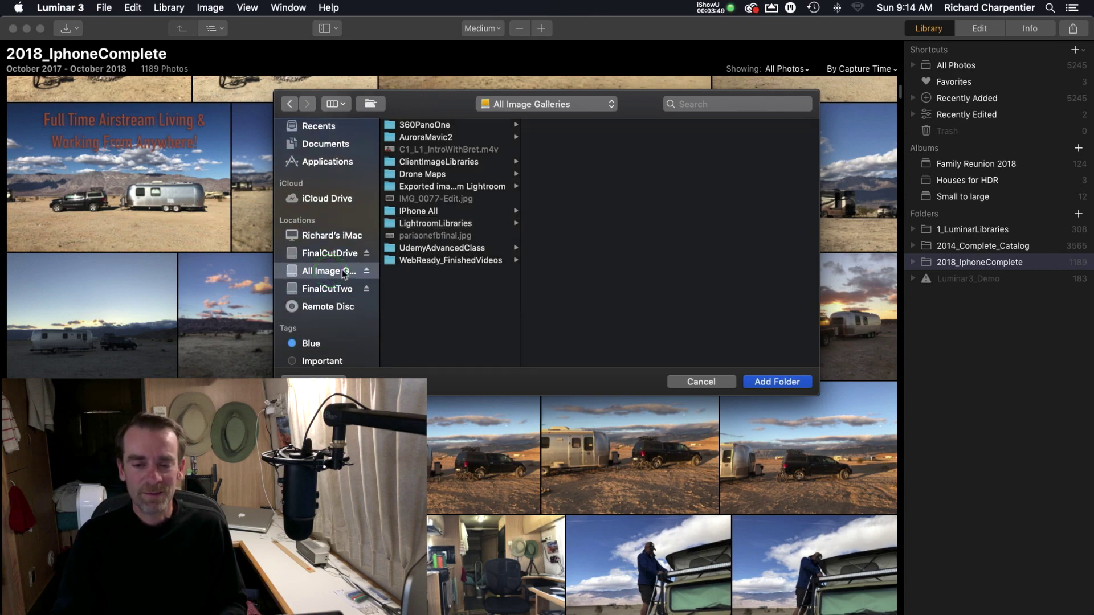
left_click(467, 226)
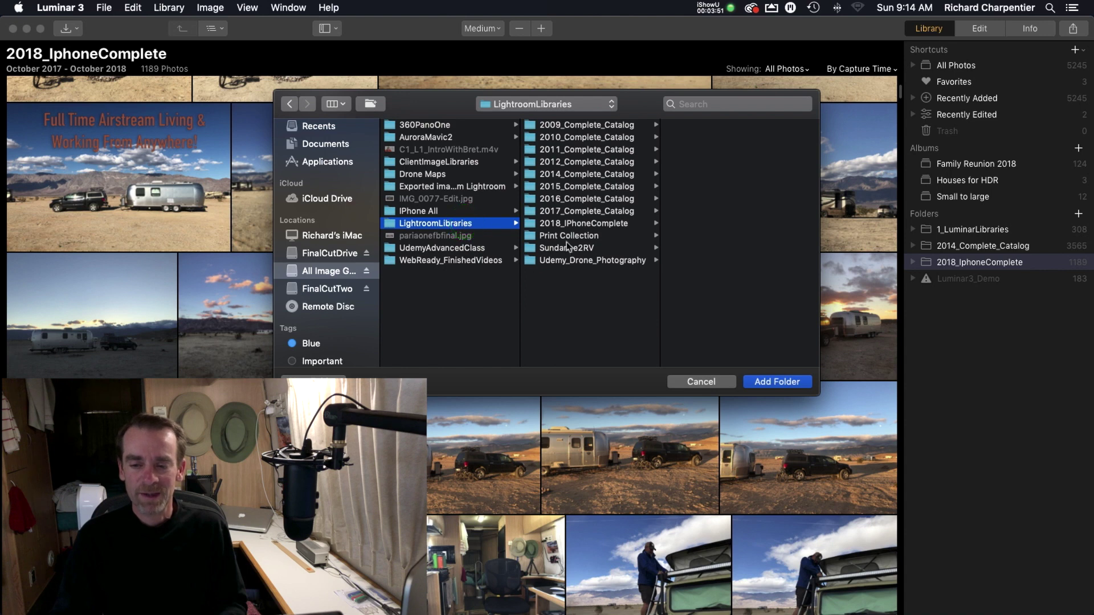
left_click(585, 267)
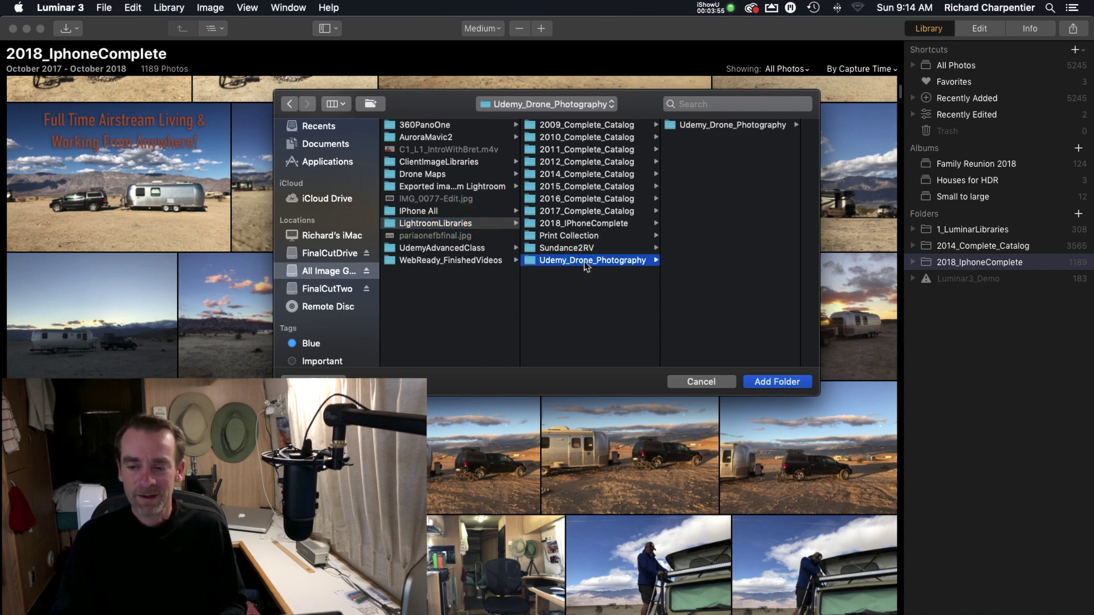
left_click(733, 125)
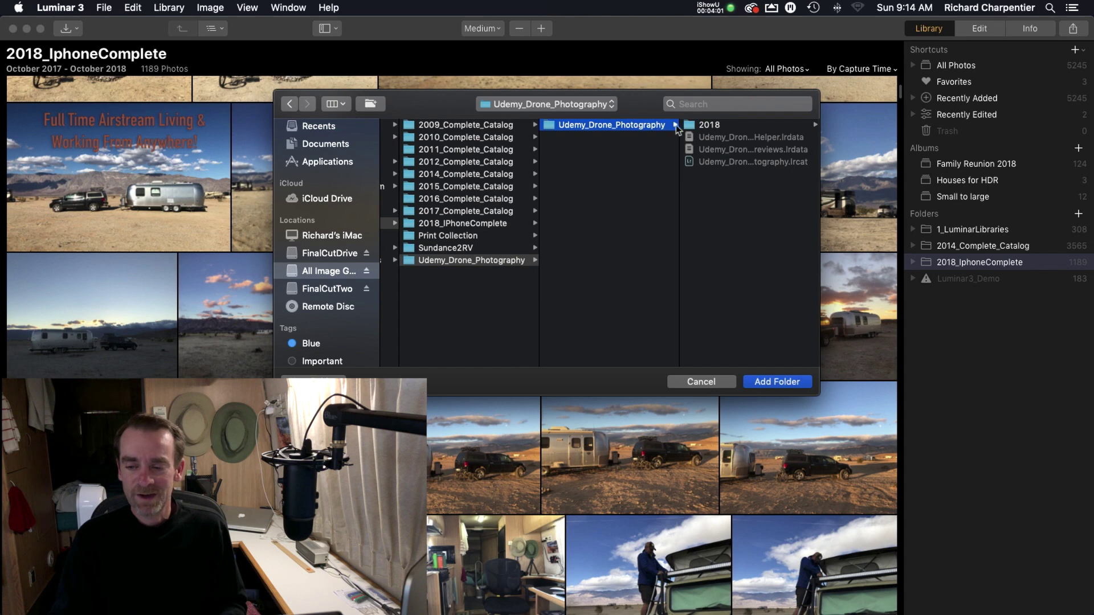
left_click(694, 126)
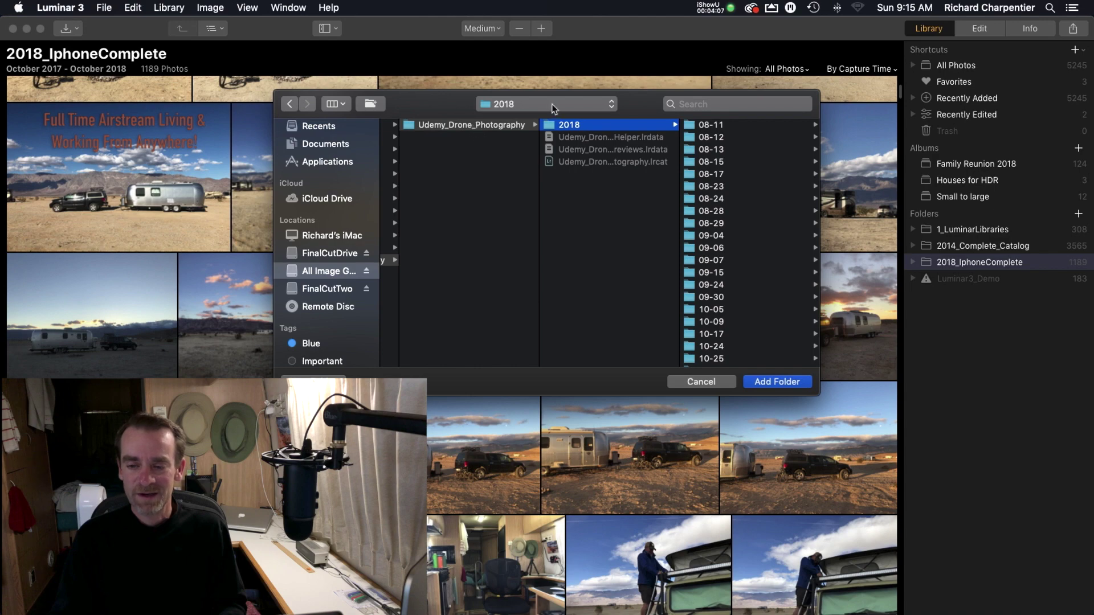
left_click(777, 382)
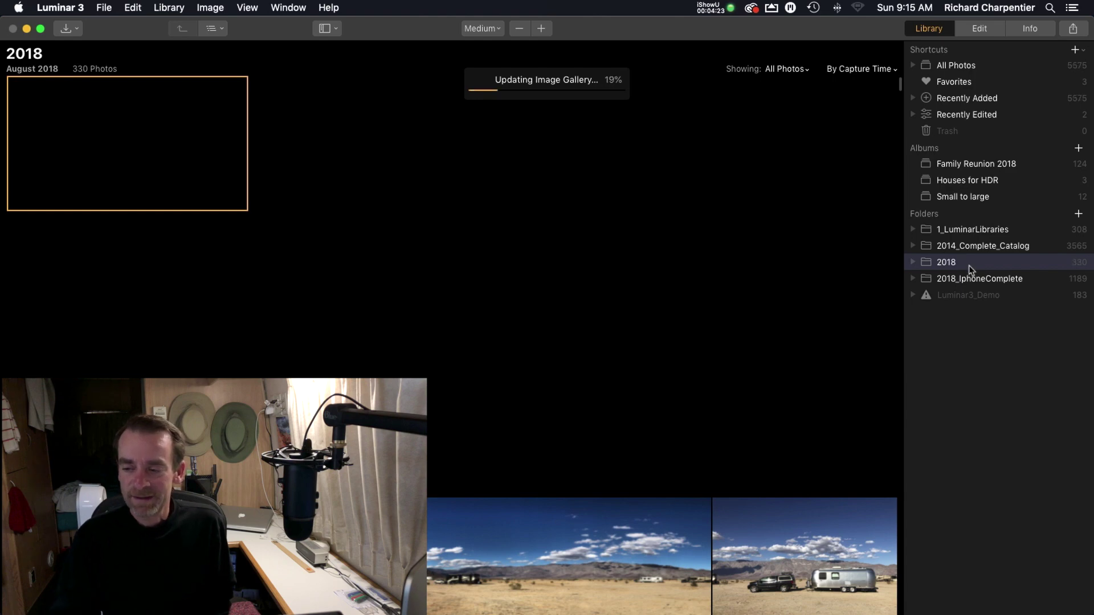
left_click(985, 344)
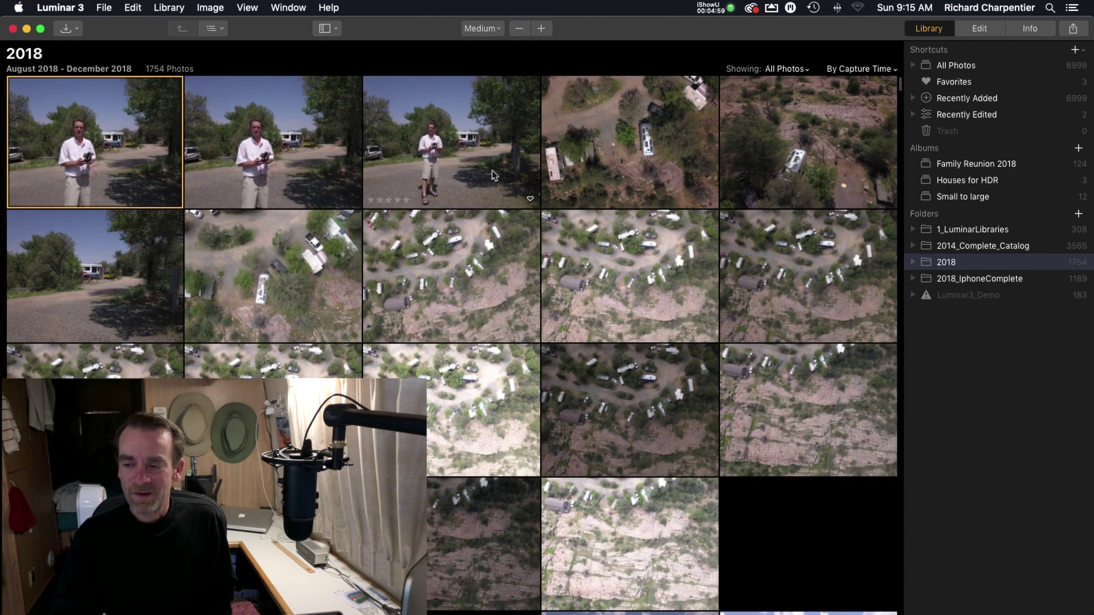
- Browse the thumbnails of the newly added 2018 folder and return to its first photos
scroll(494, 175, "down", 5)
scroll(494, 176, "up", 6)
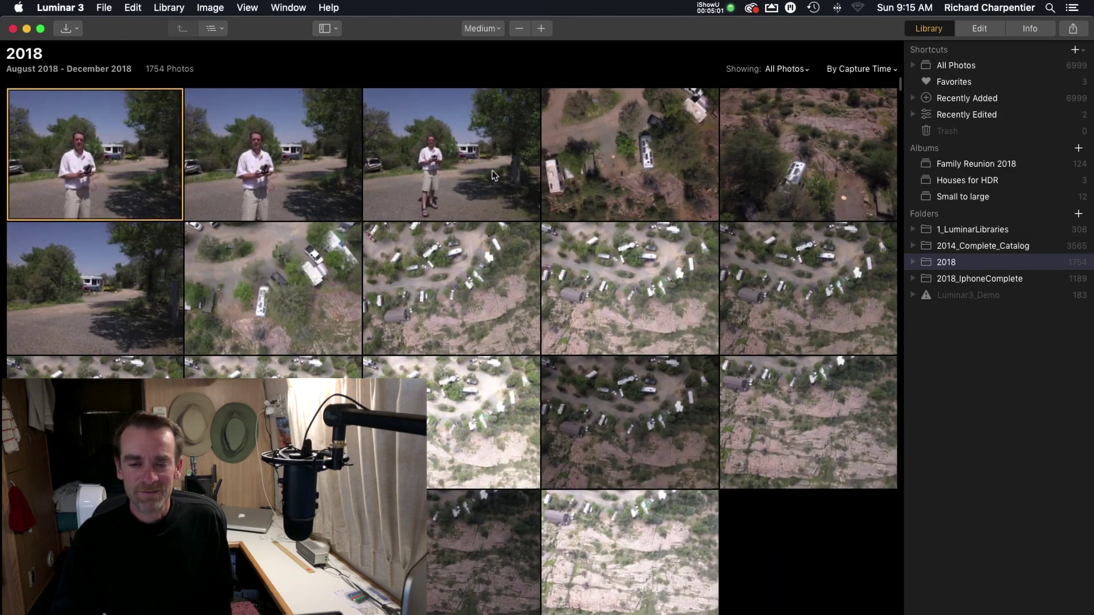
scroll(494, 175, "down", 6)
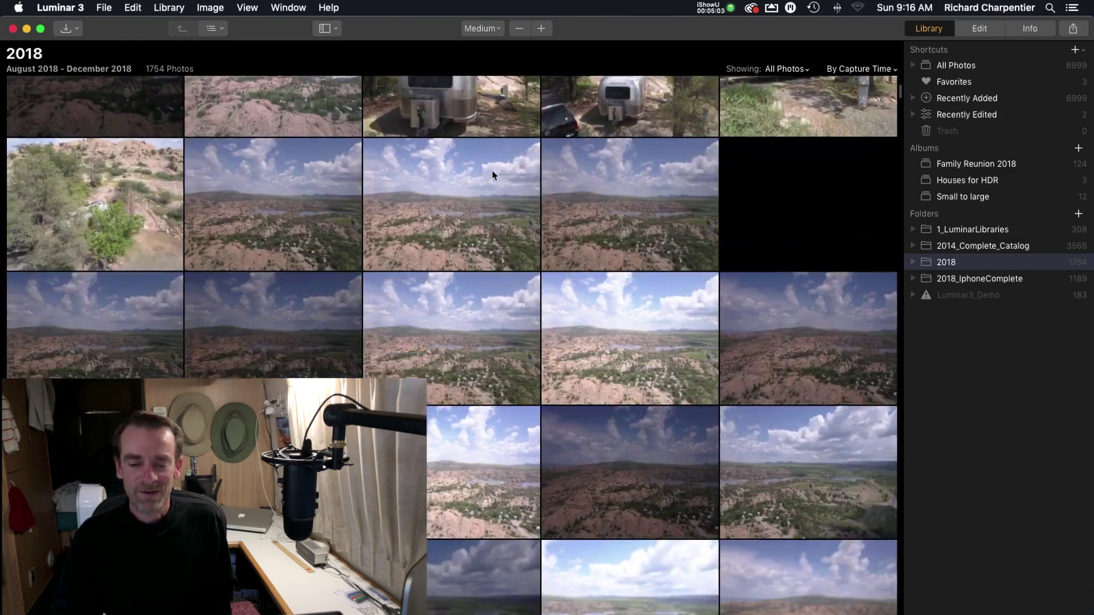
scroll(493, 175, "down", 5)
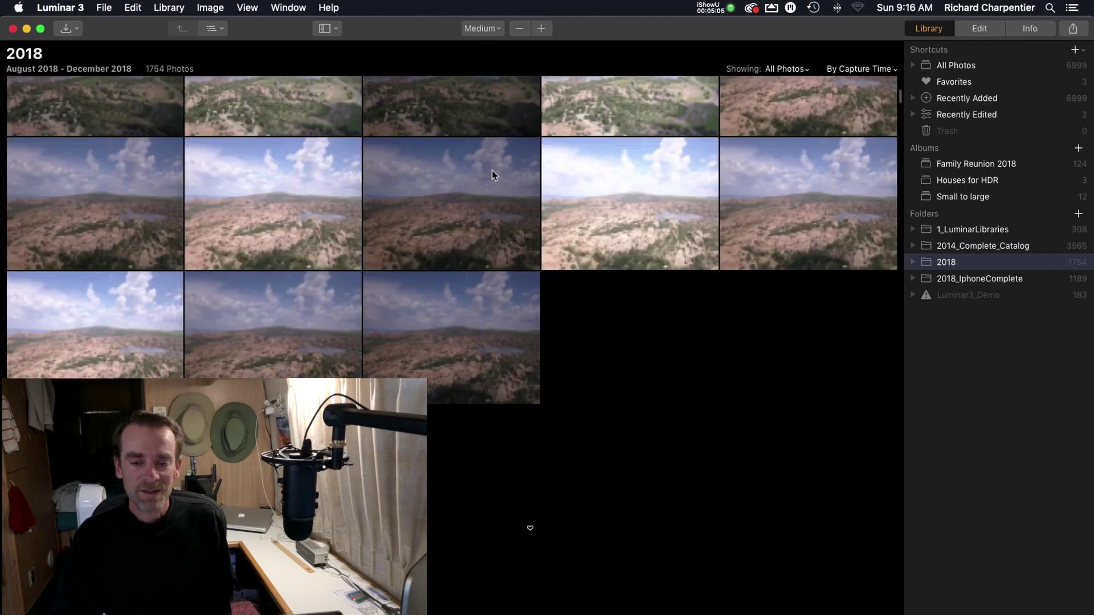
scroll(494, 175, "up", 2)
scroll(493, 176, "down", 2)
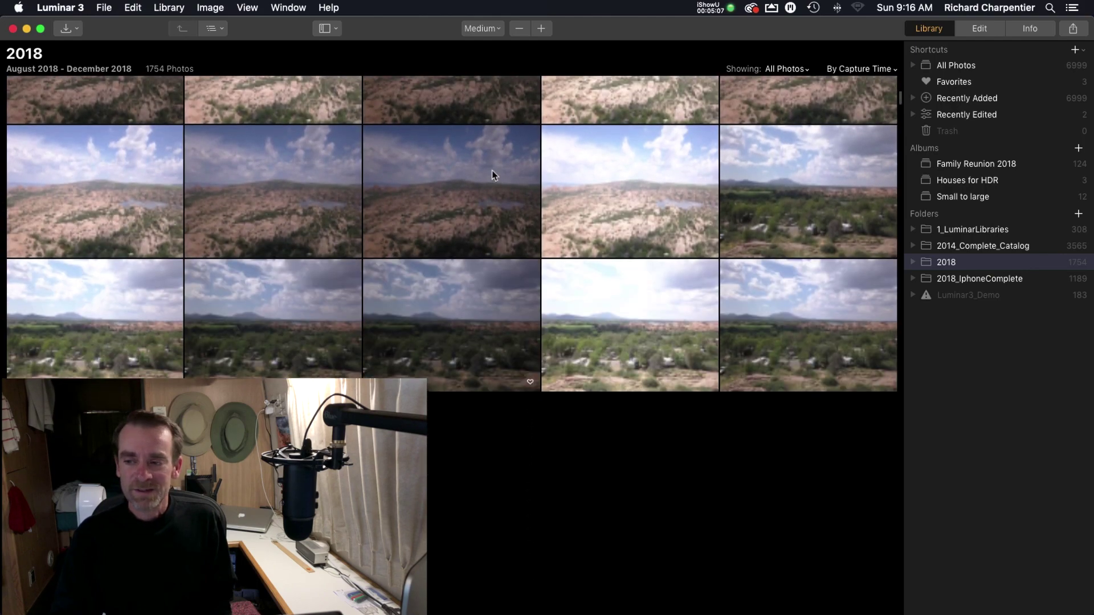
scroll(493, 176, "up", 1)
scroll(493, 175, "up", 10)
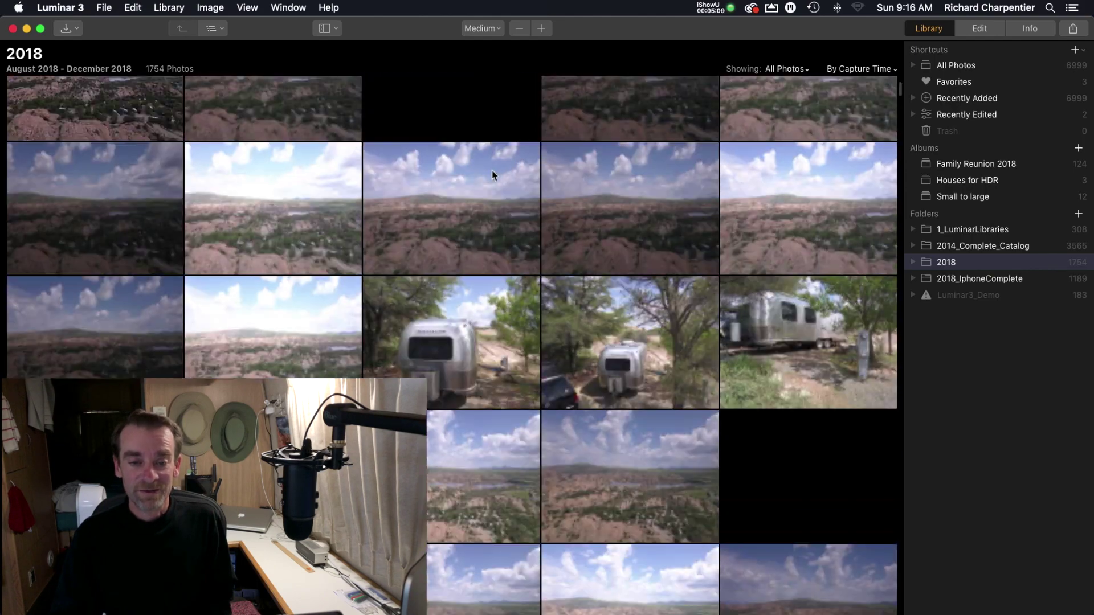
scroll(494, 176, "up", 6)
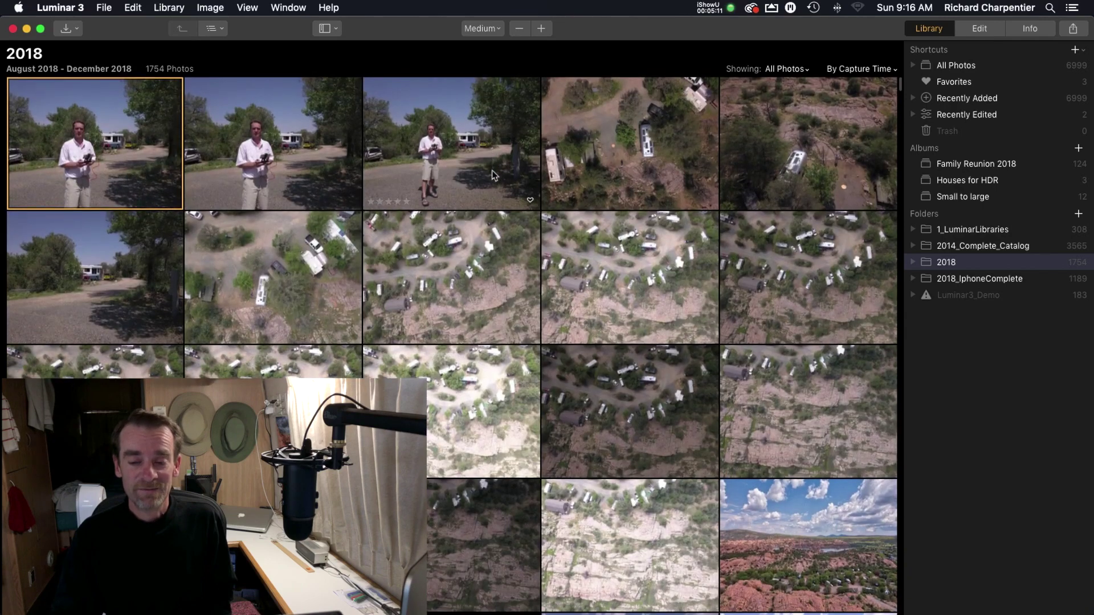
scroll(494, 175, "up", 10)
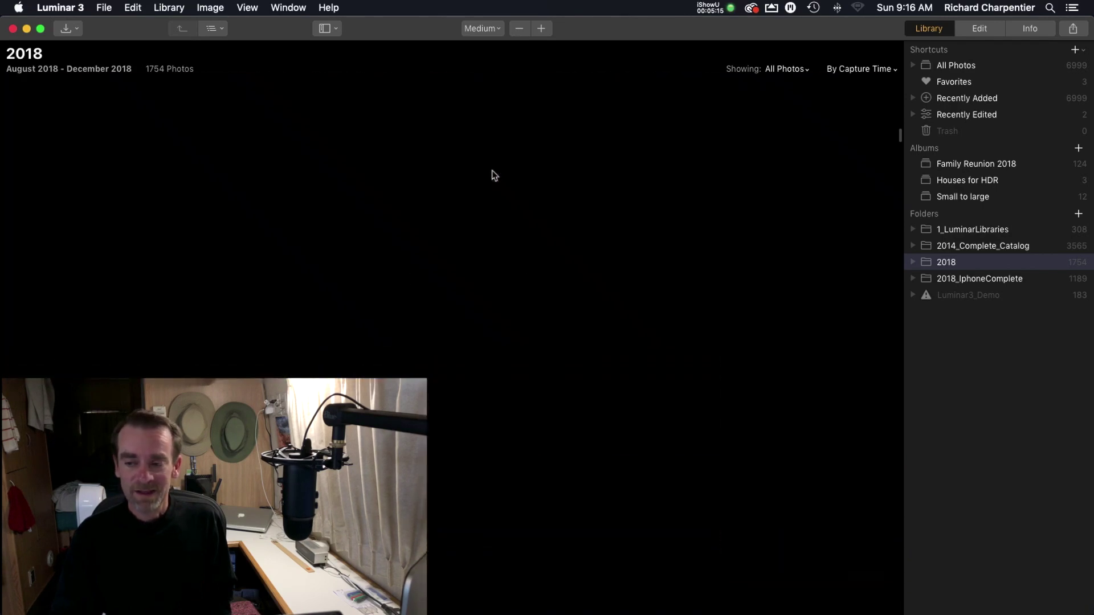
scroll(493, 175, "up", 10)
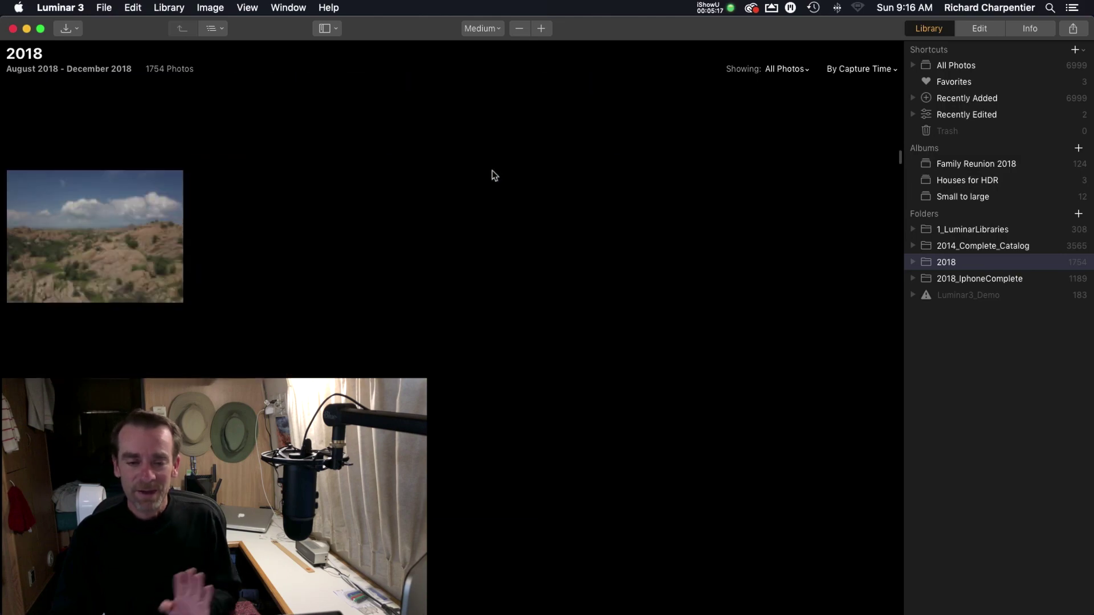
scroll(494, 176, "up", 5)
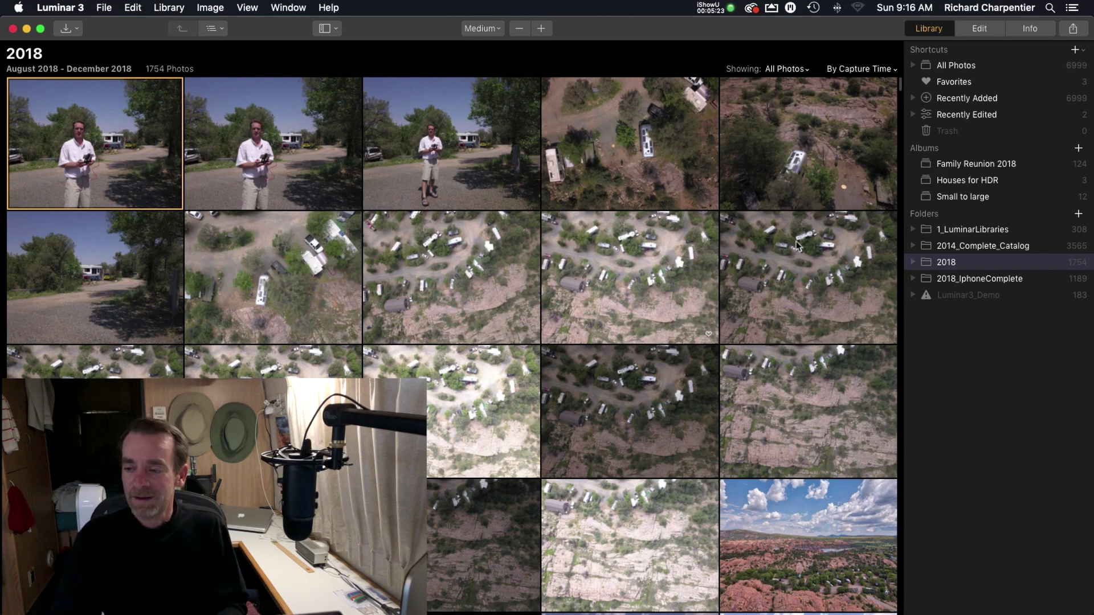
- Rename the 2018 library folder as 2018_breakinit
left_click(950, 265)
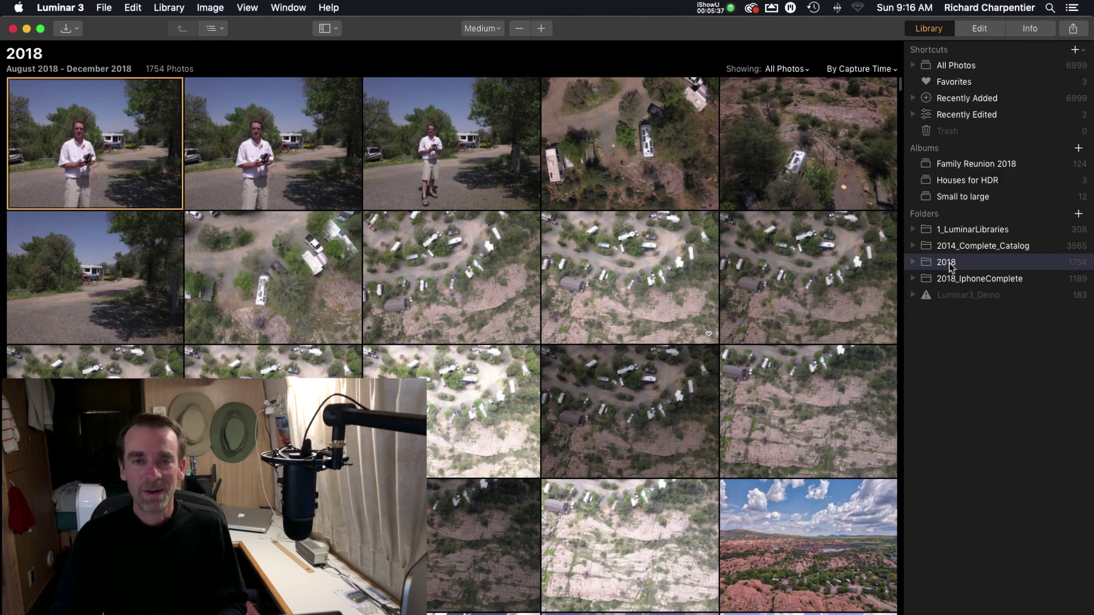
right_click(948, 263)
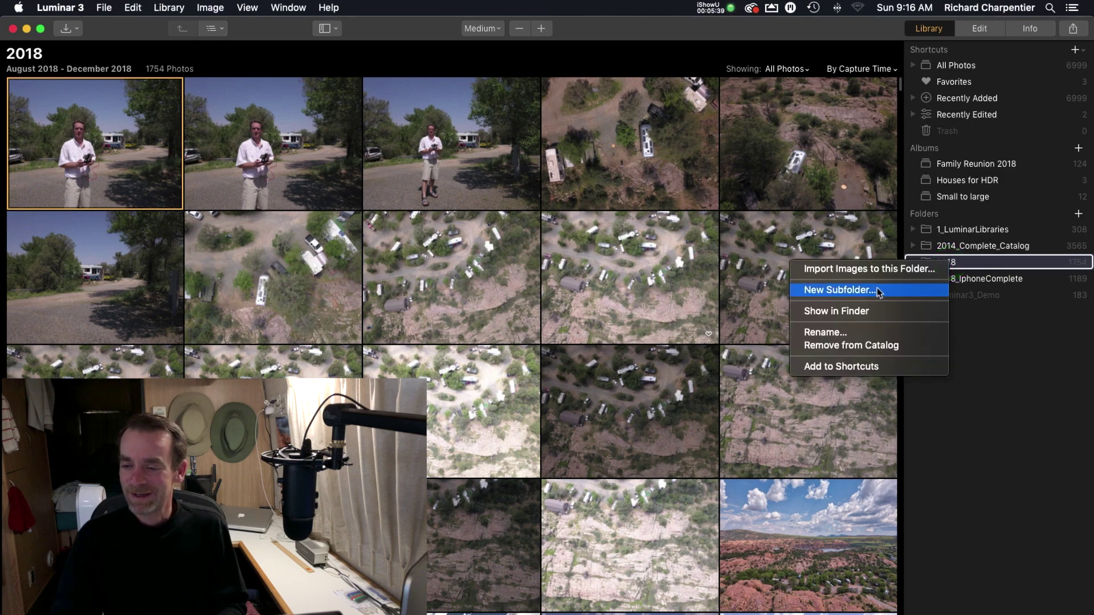
left_click(860, 330)
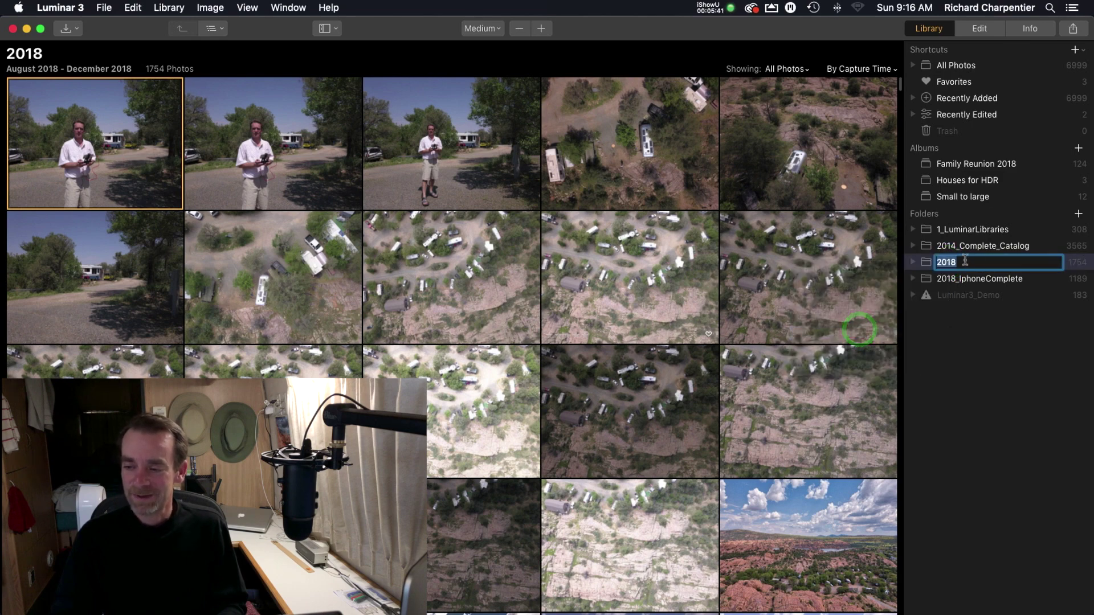
left_click(964, 260)
type("_breaking")
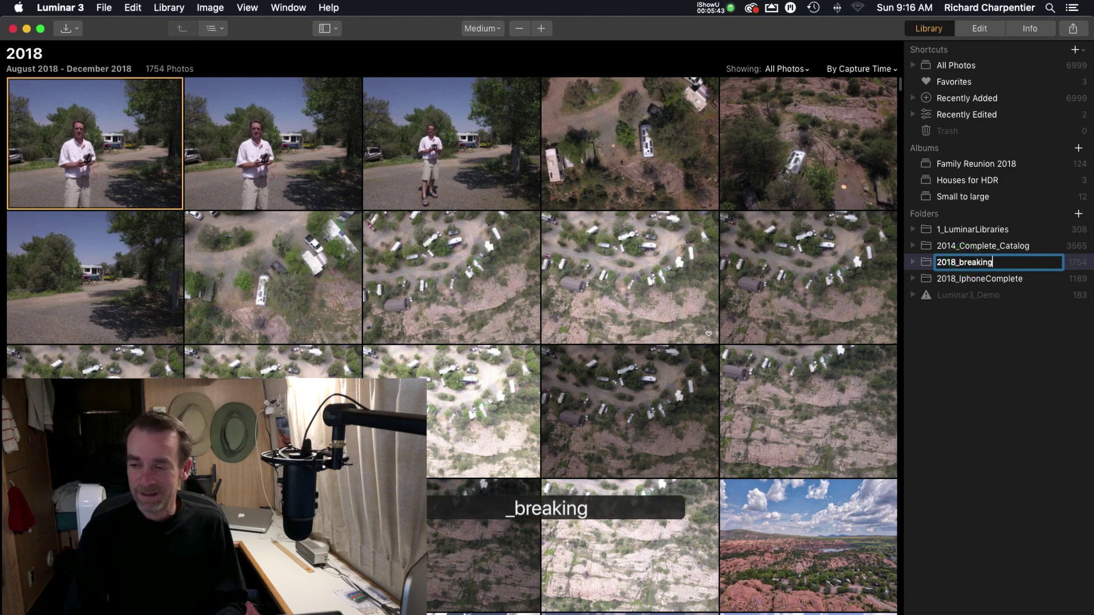
key("BackSpace")
type("it")
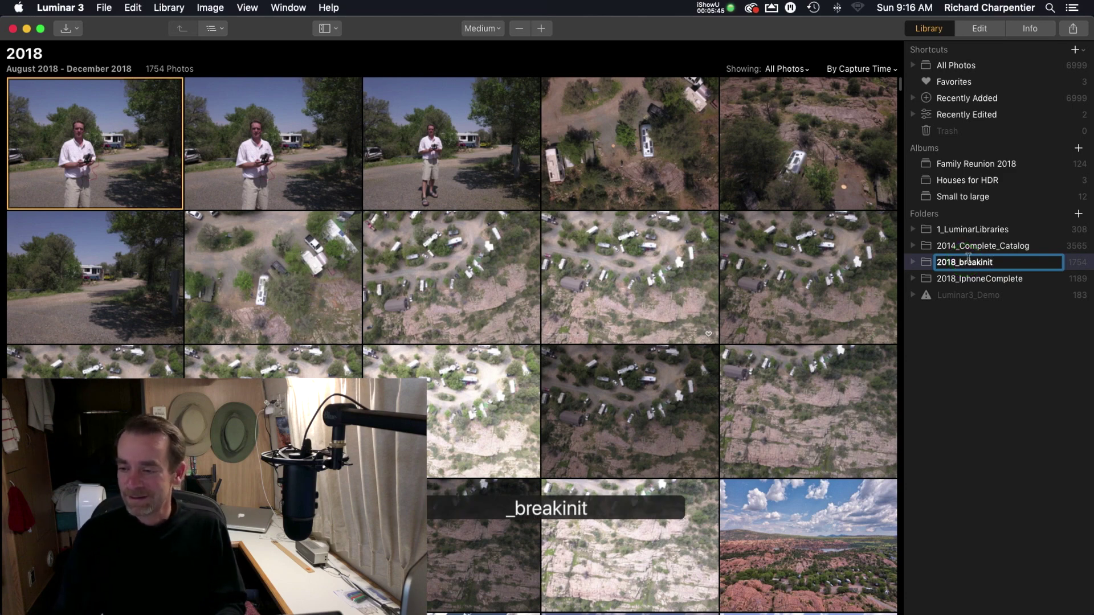
left_click(954, 345)
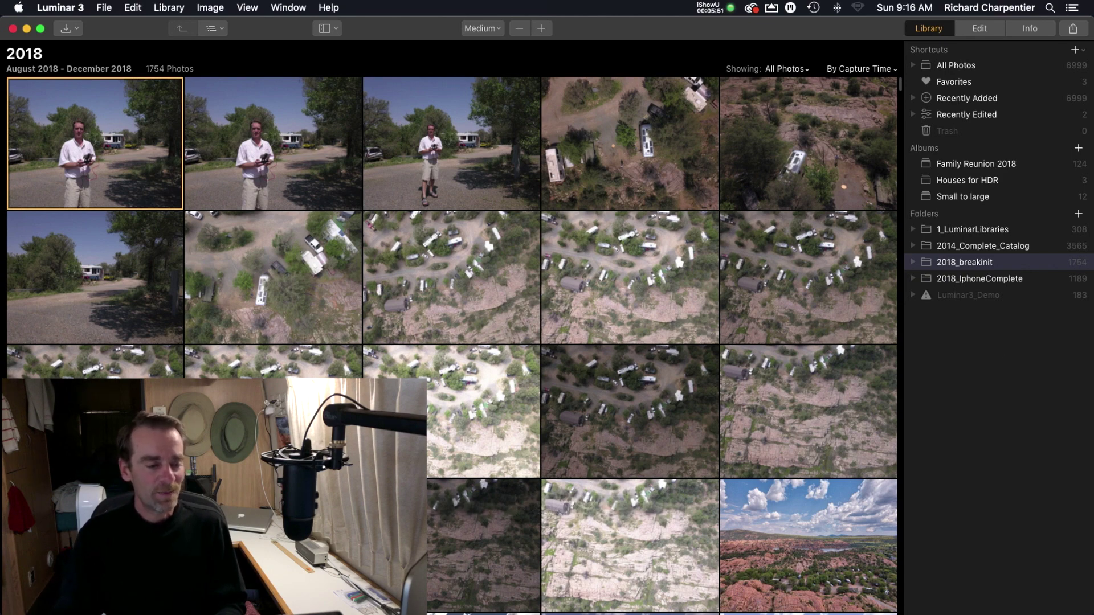
- Switch to Finder and inspect the 2018_breakinit folder inside LightroomLibraries/Udemy_Drone_Photography/Udemy_Drone_Photography, then close the window
key("super+Tab")
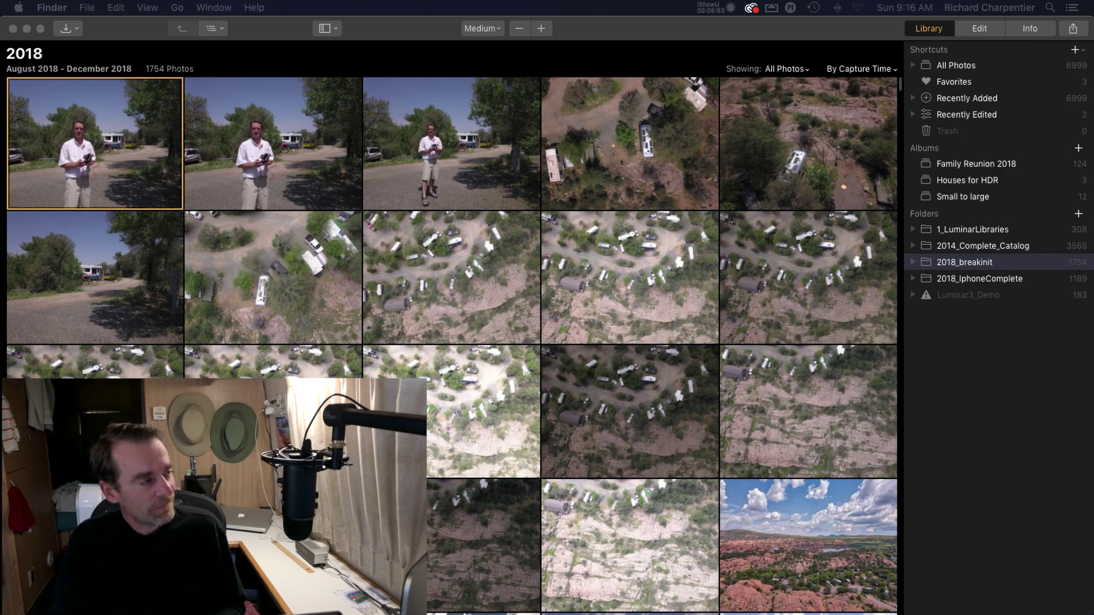
key("super+n")
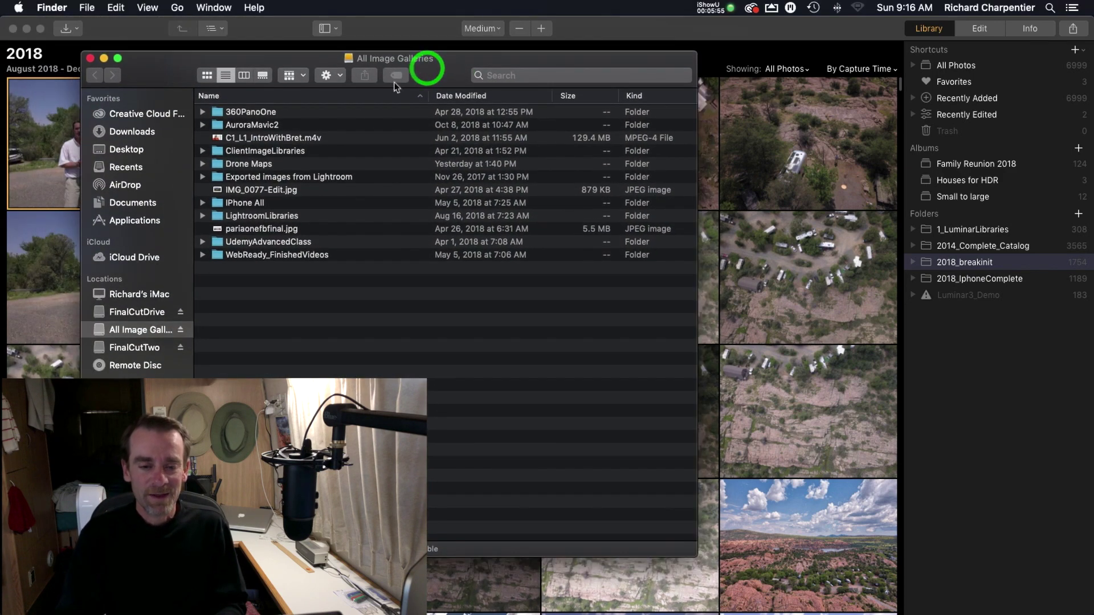
double_click(262, 219)
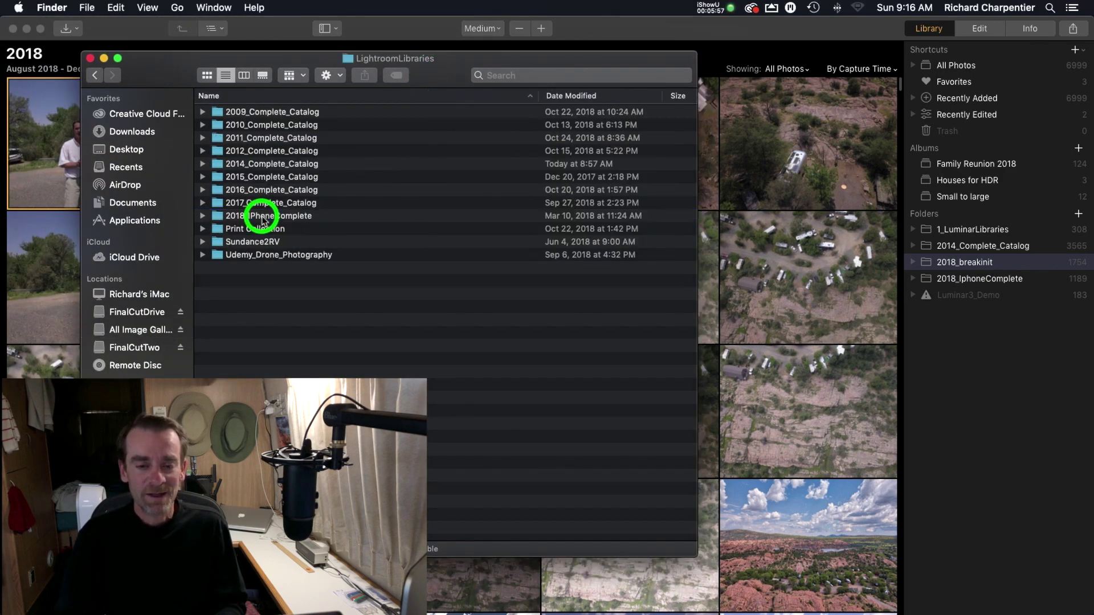
left_click(297, 258)
double_click(297, 258)
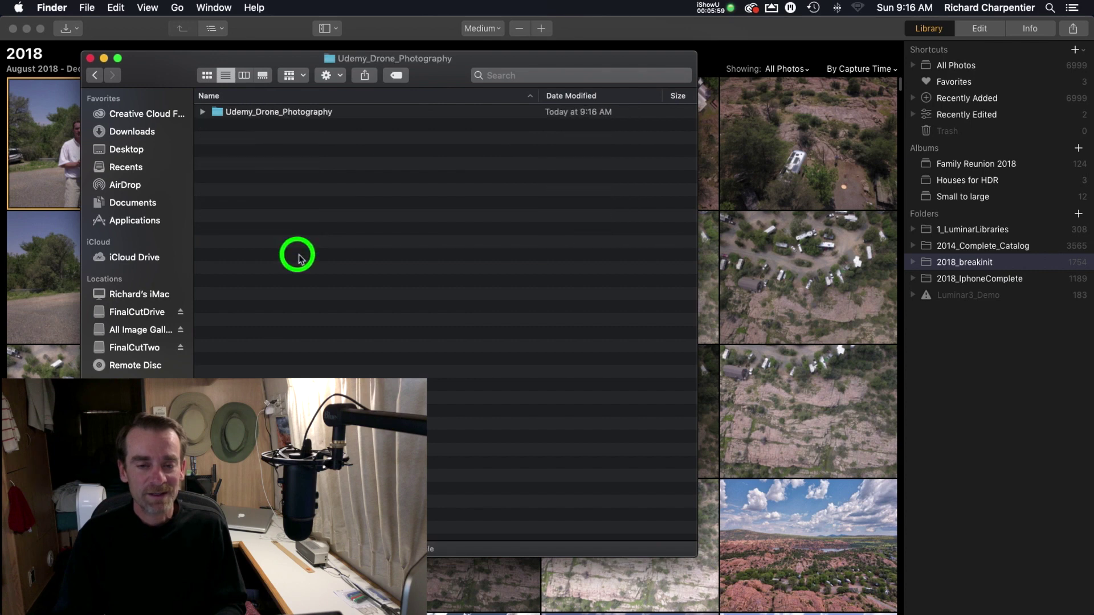
left_click(301, 112)
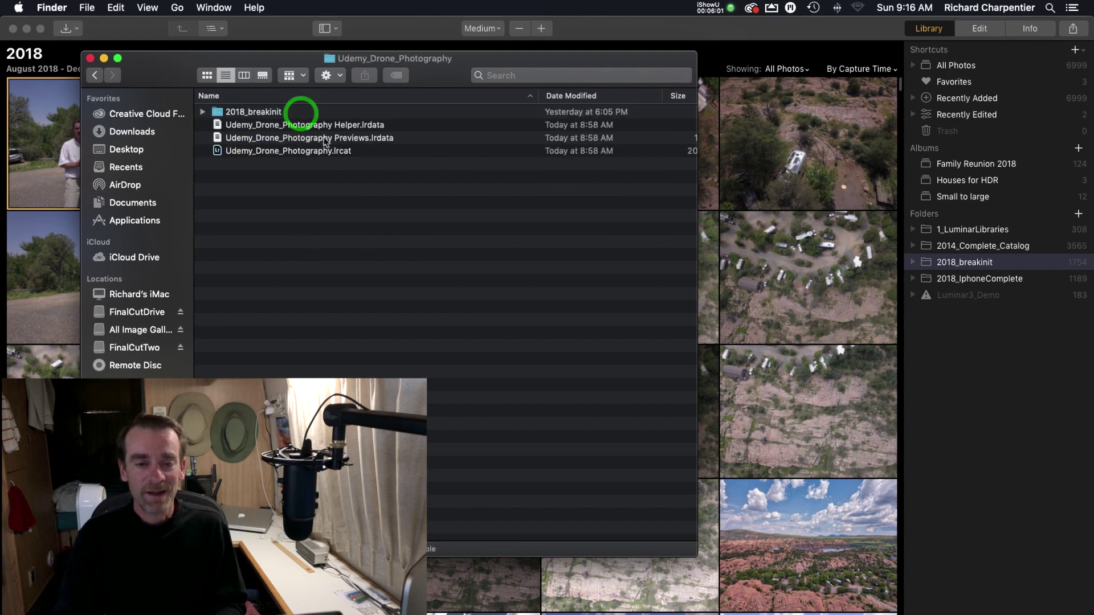
left_click(228, 113)
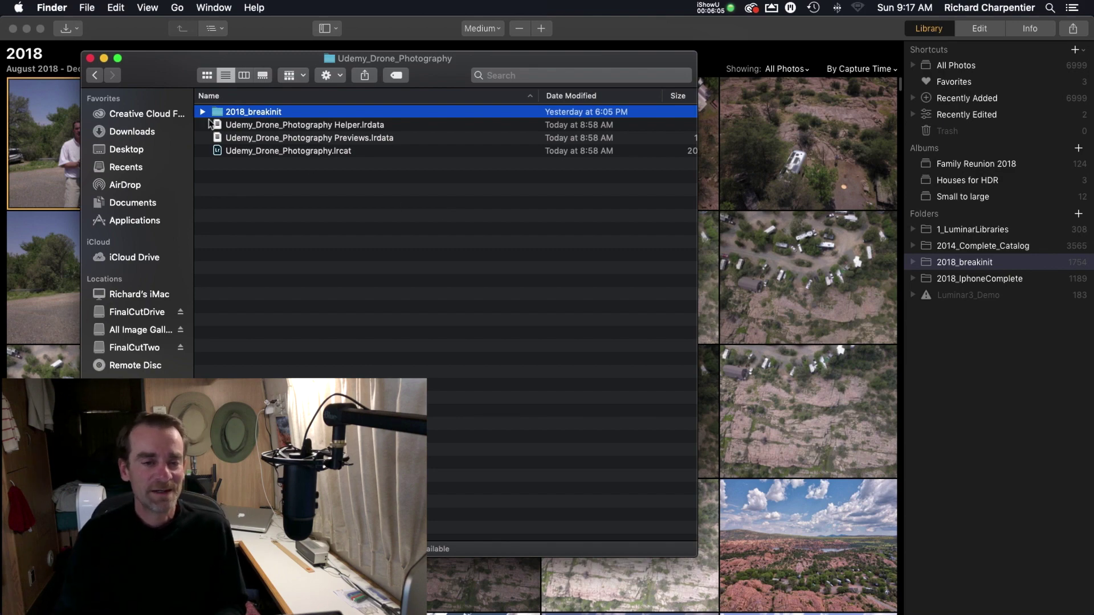
left_click(90, 58)
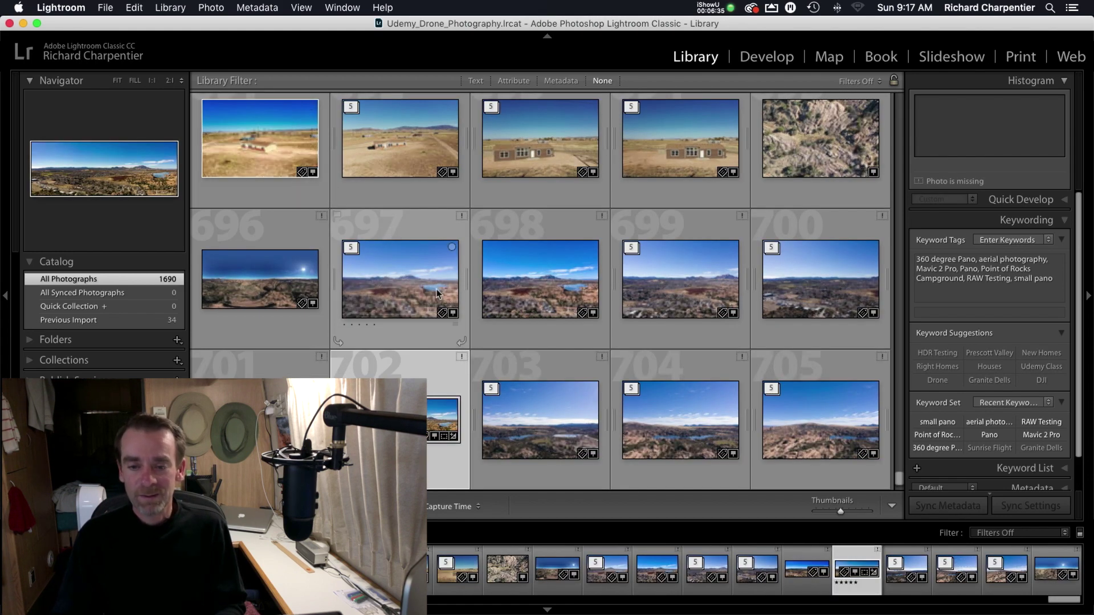
- In Lightroom Classic, open the missing-file notice of photo 696 and highlight the folder parts of its previous location
left_click(321, 217)
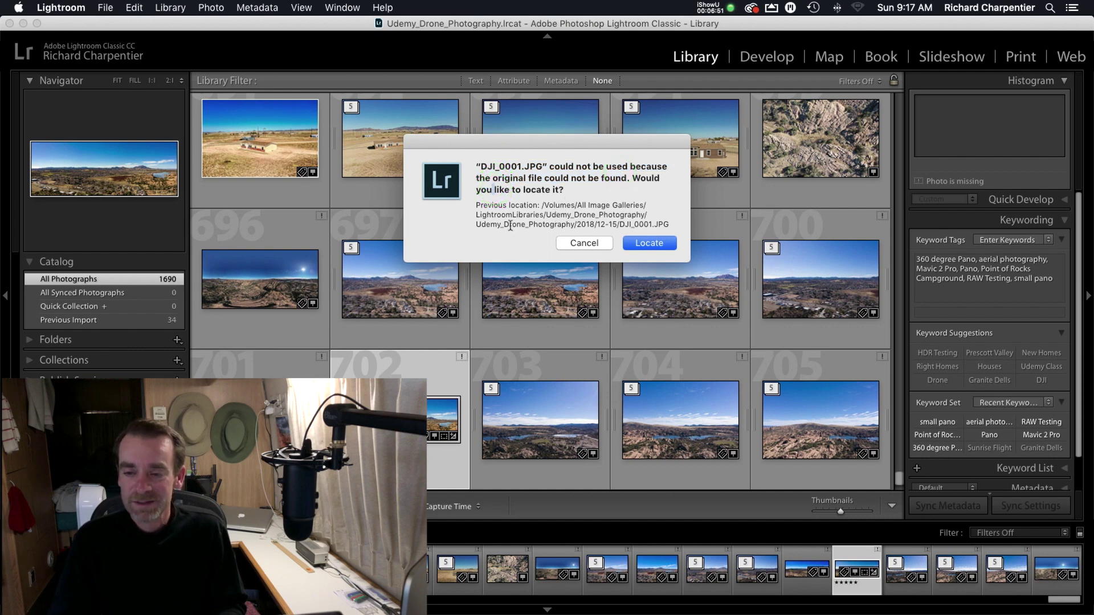
left_click_drag(575, 214, 647, 214)
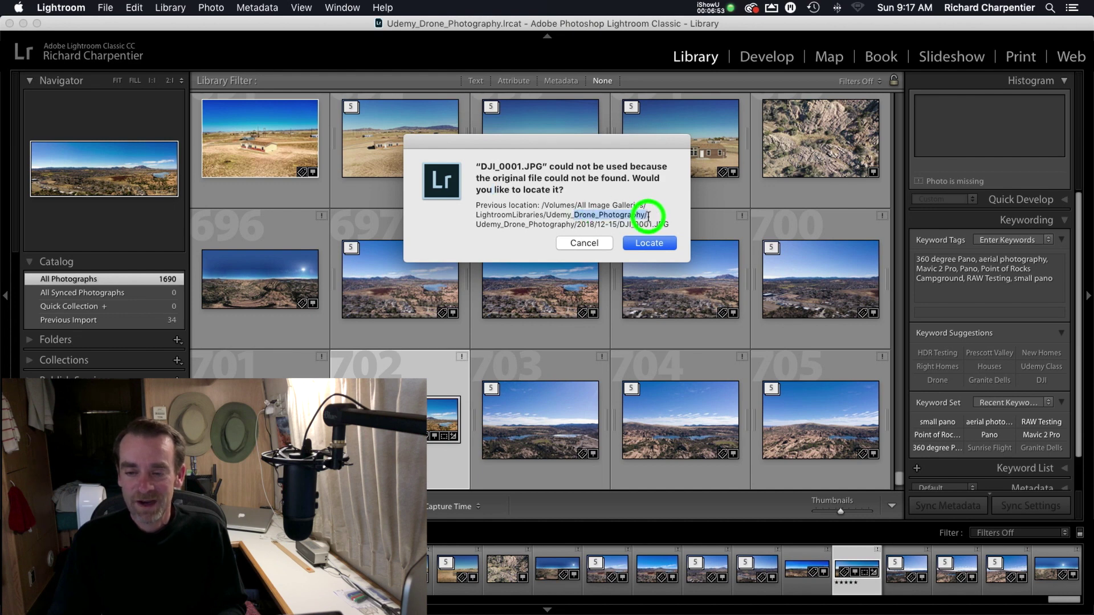
left_click(511, 225)
left_click_drag(511, 226, 603, 228)
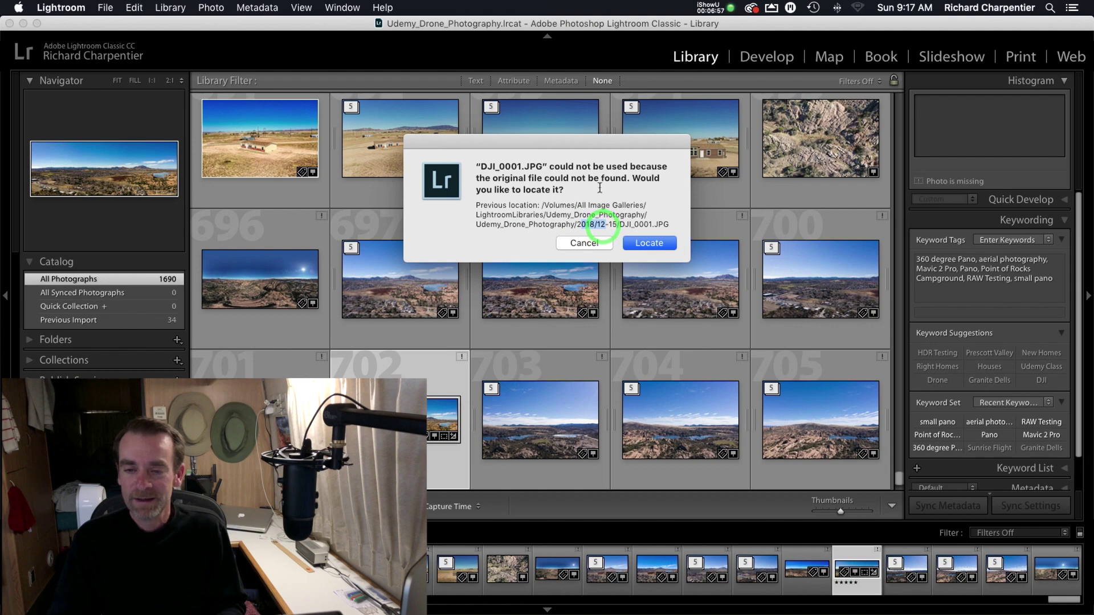
- Dismiss the missing-file notice and select the 2018 folder on the All Image Galleries drive to inspect it
left_click(581, 244)
scroll(585, 246, "down", 3)
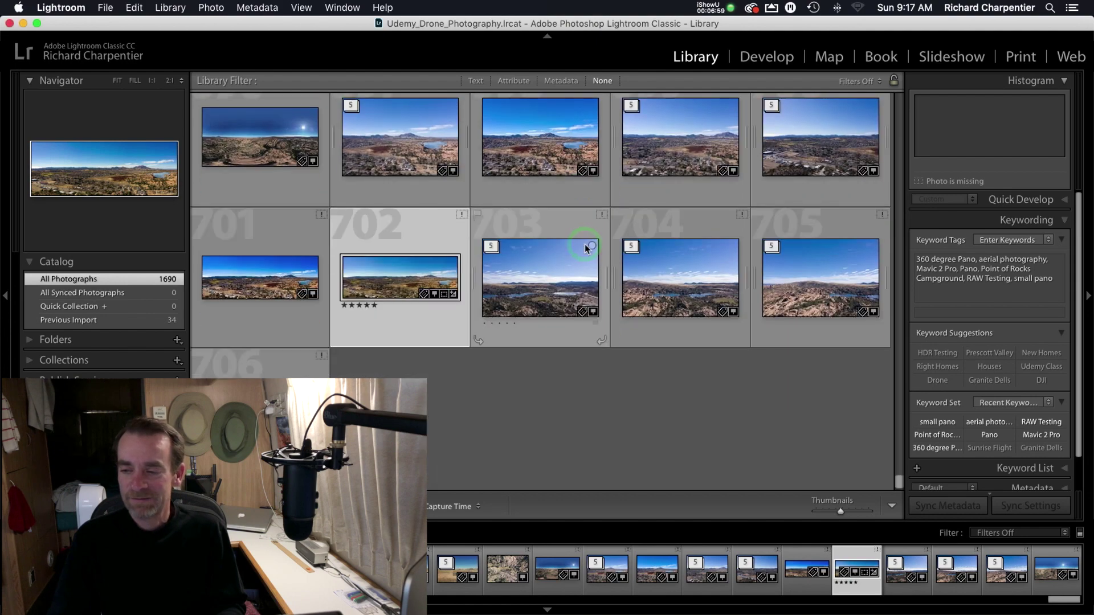
scroll(593, 250, "up", 2)
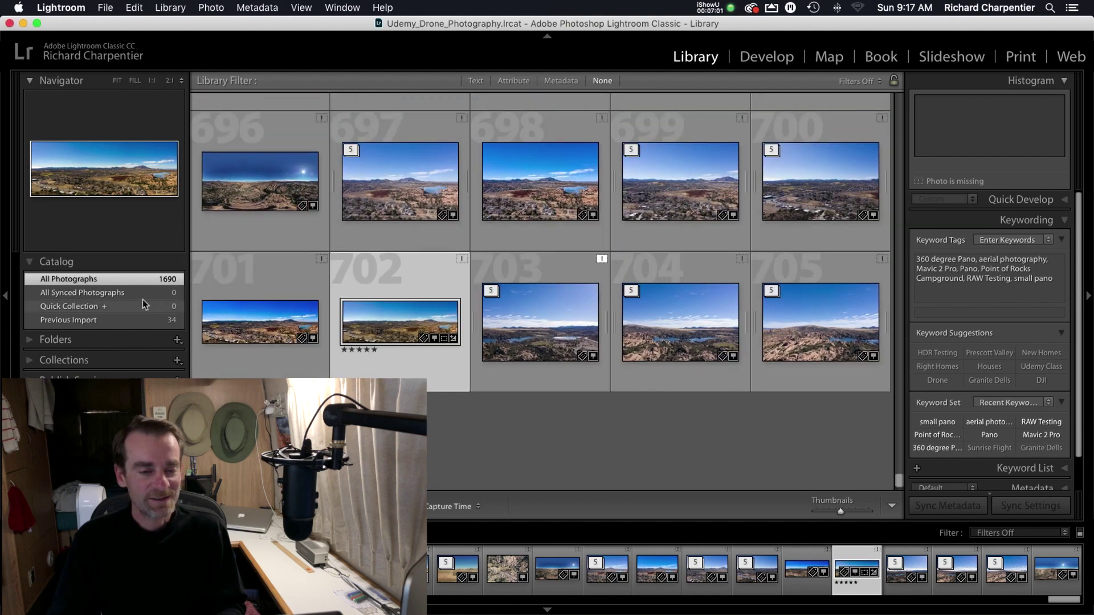
left_click(94, 285)
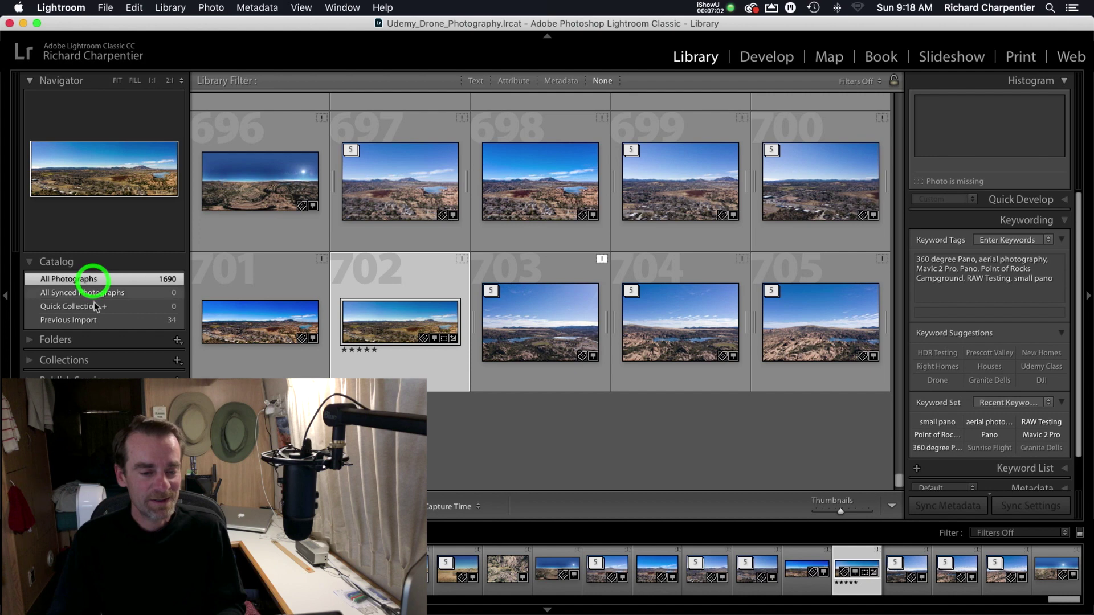
left_click(30, 342)
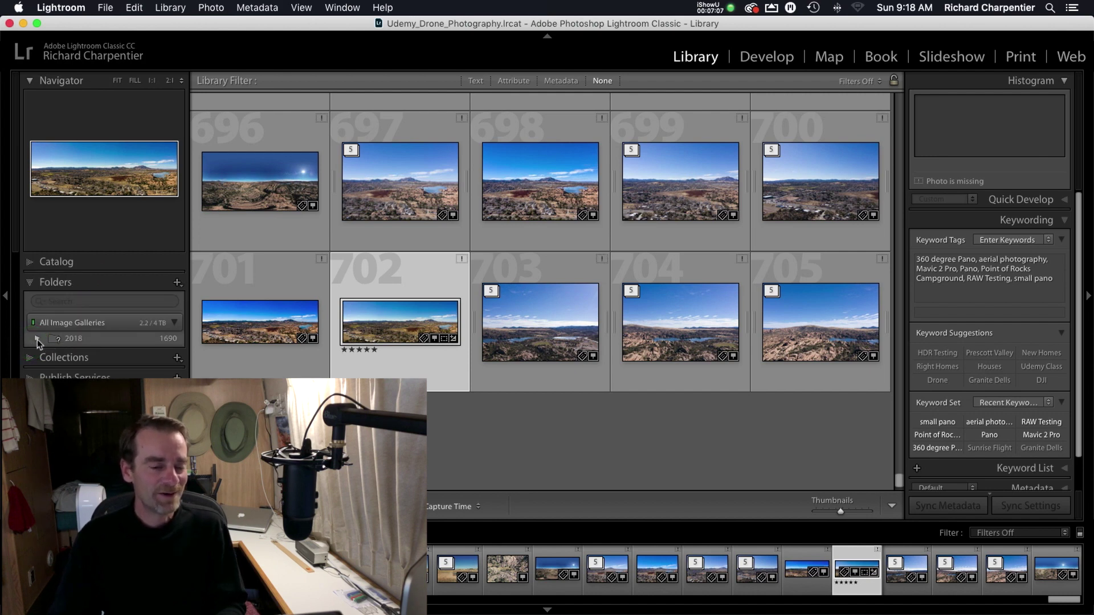
left_click(81, 341)
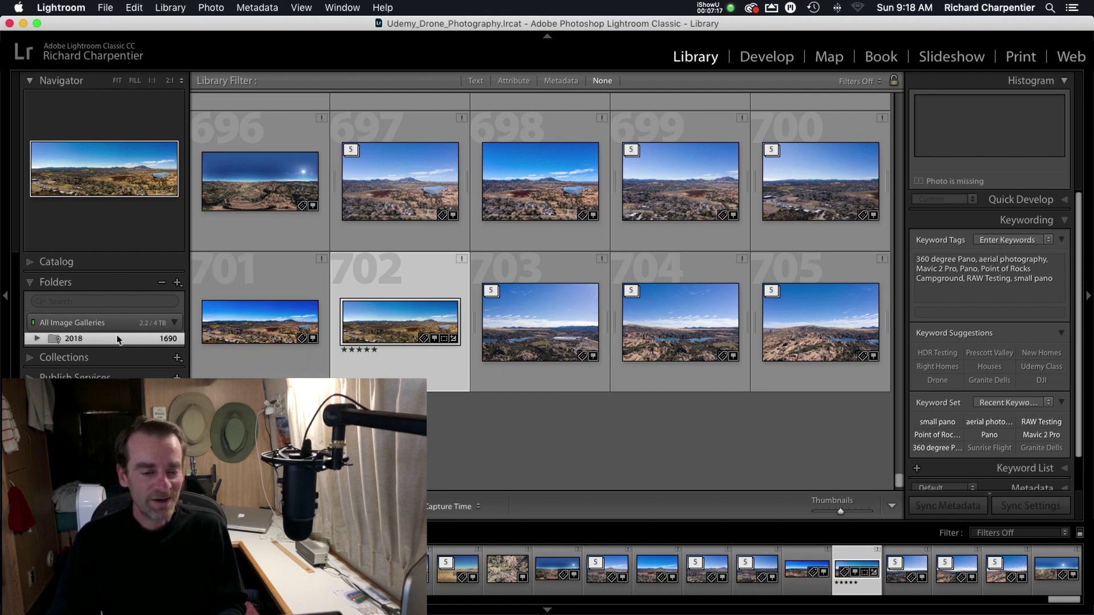
- Collapse the folder list and expand the collections to look through them
left_click(29, 282)
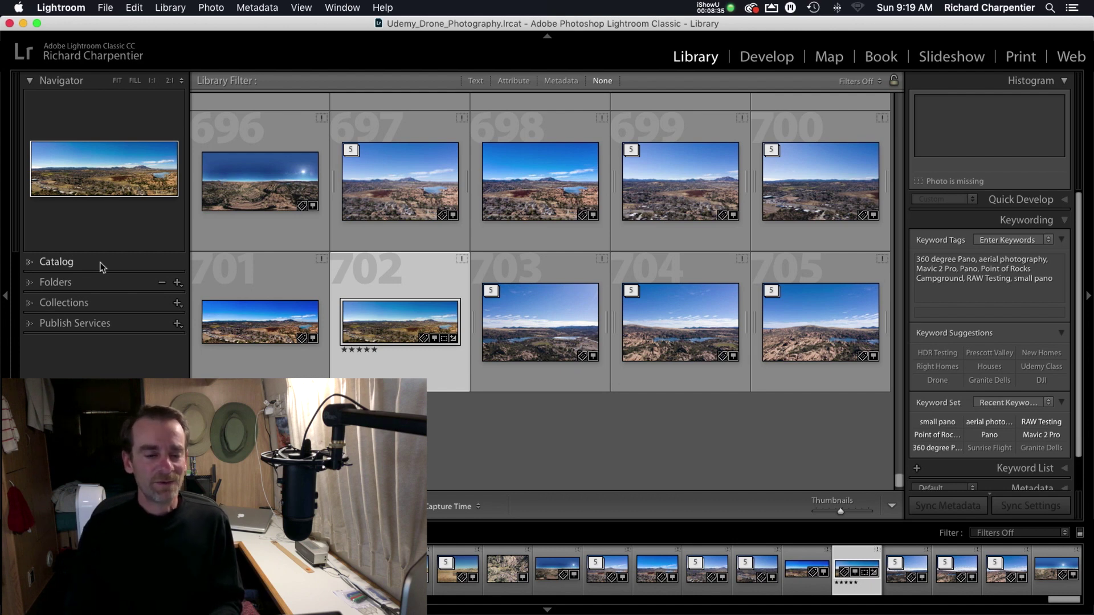
left_click(31, 304)
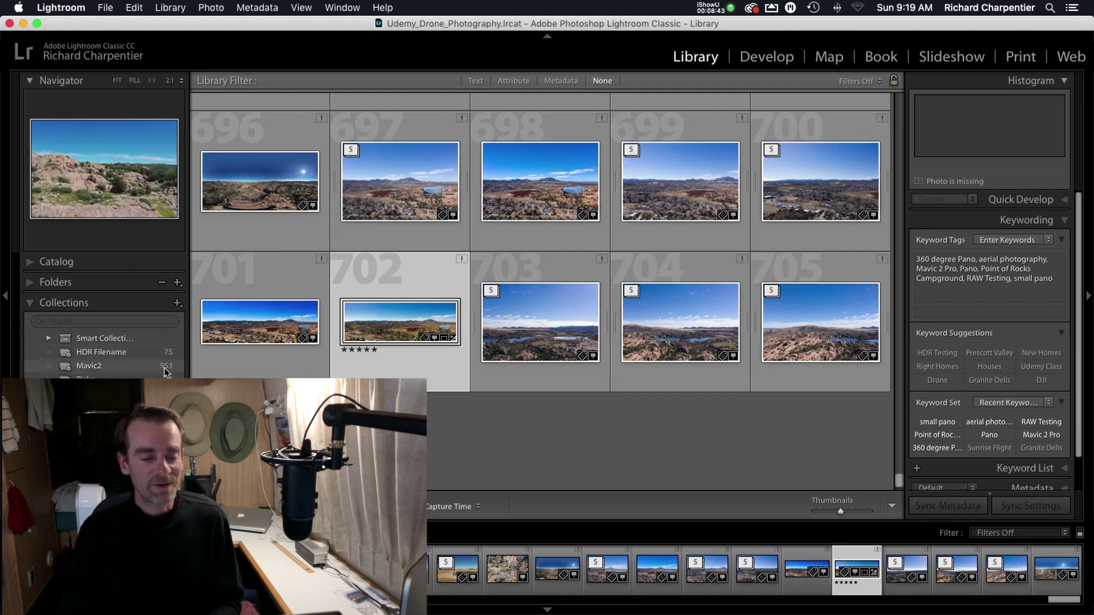
scroll(137, 376, "down", 1)
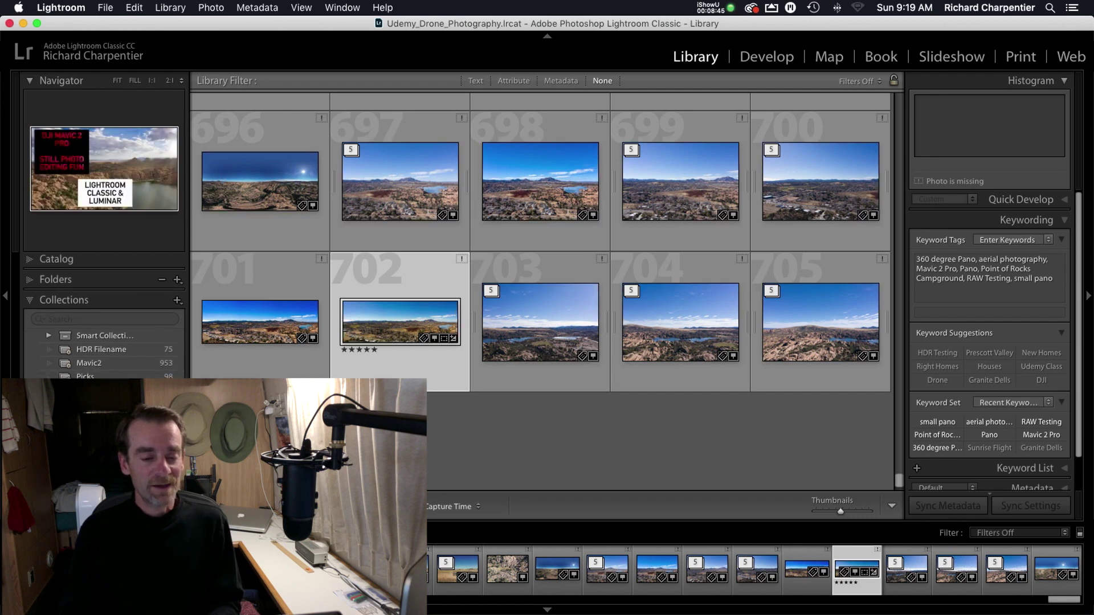
scroll(136, 364, "up", 1)
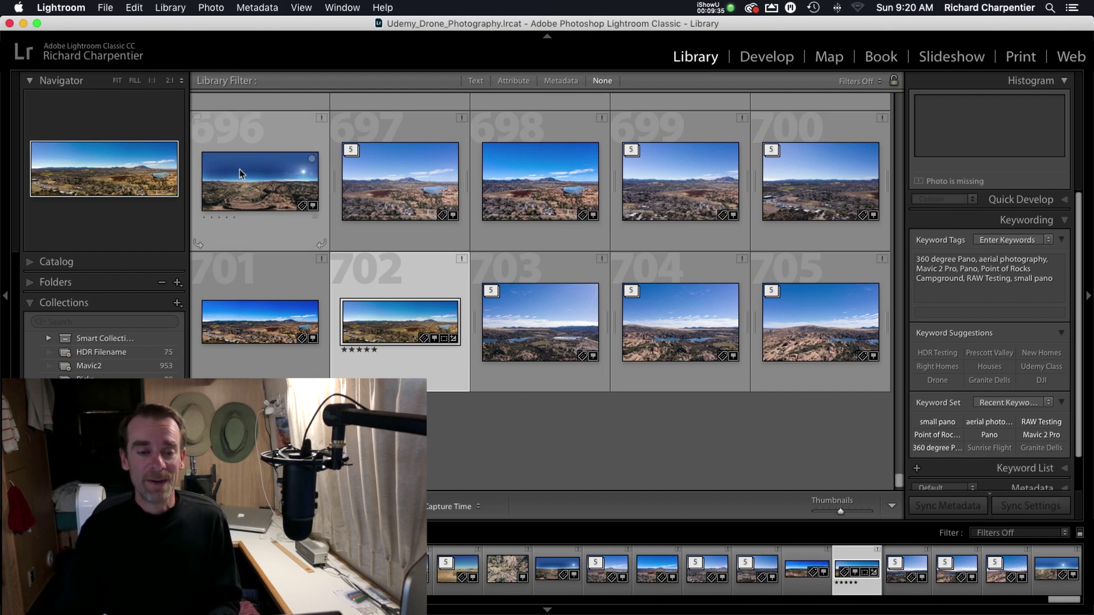
- Show All Photographs, review the missing-file notice of photo 667 and dismiss it without locating the file
left_click(90, 263)
left_click(85, 277)
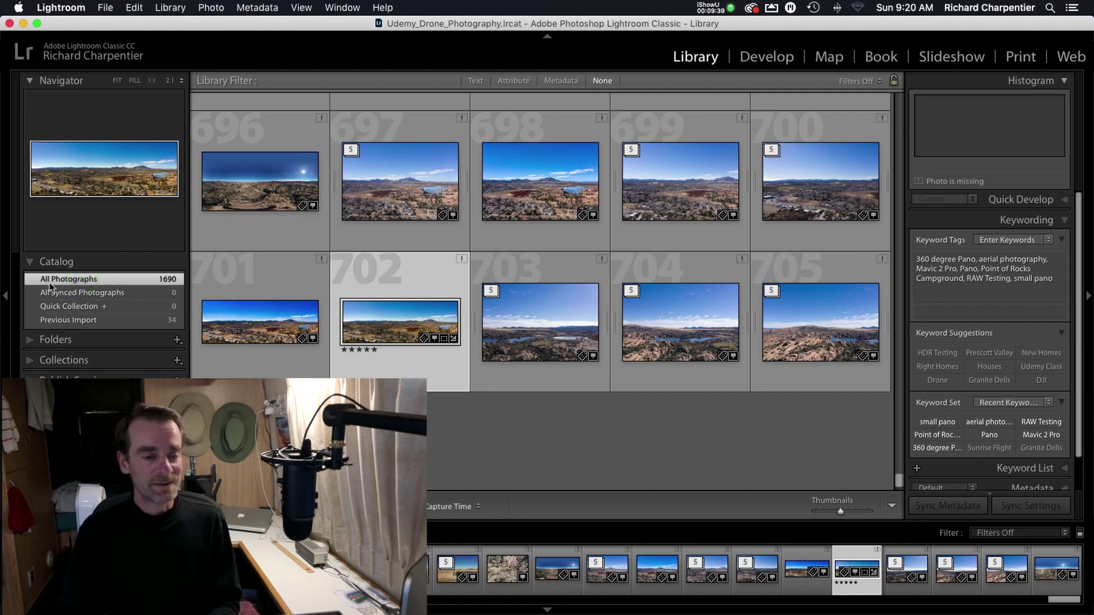
scroll(412, 297, "up", 10)
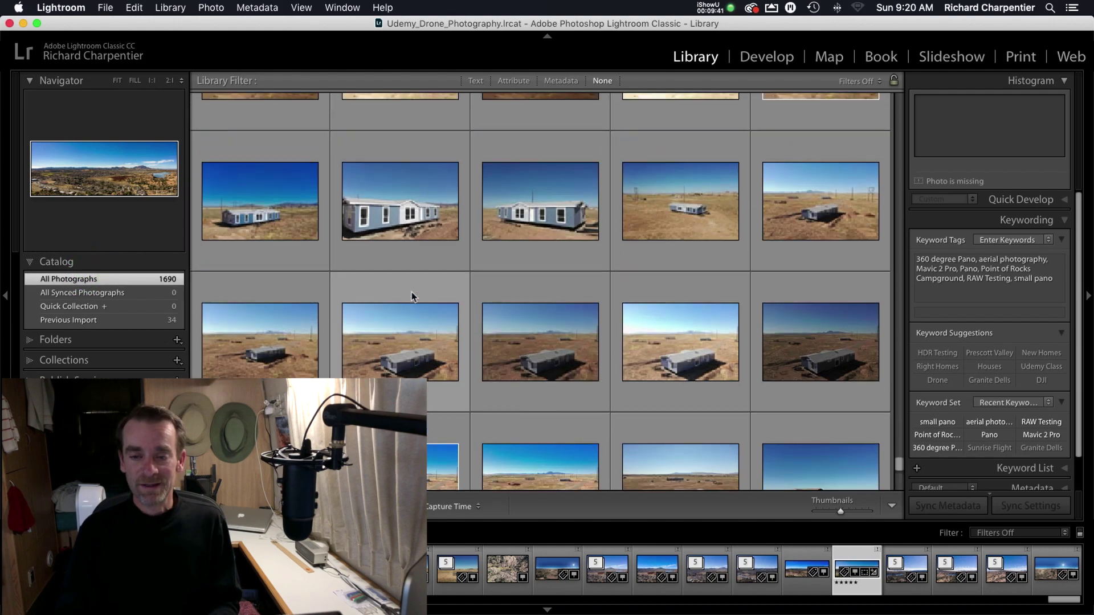
scroll(411, 294, "up", 1)
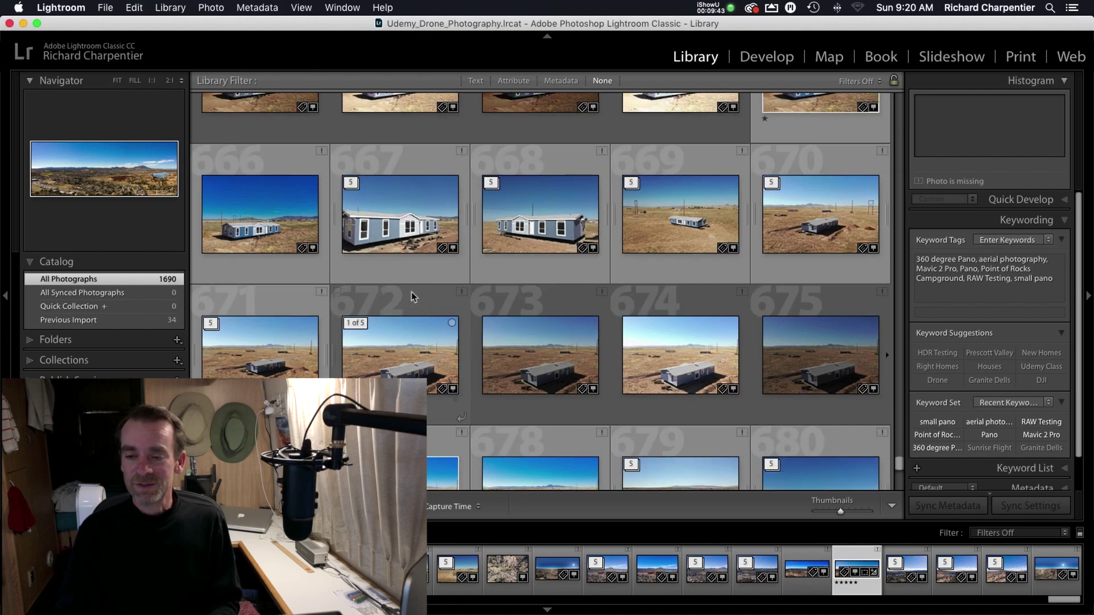
left_click(462, 151)
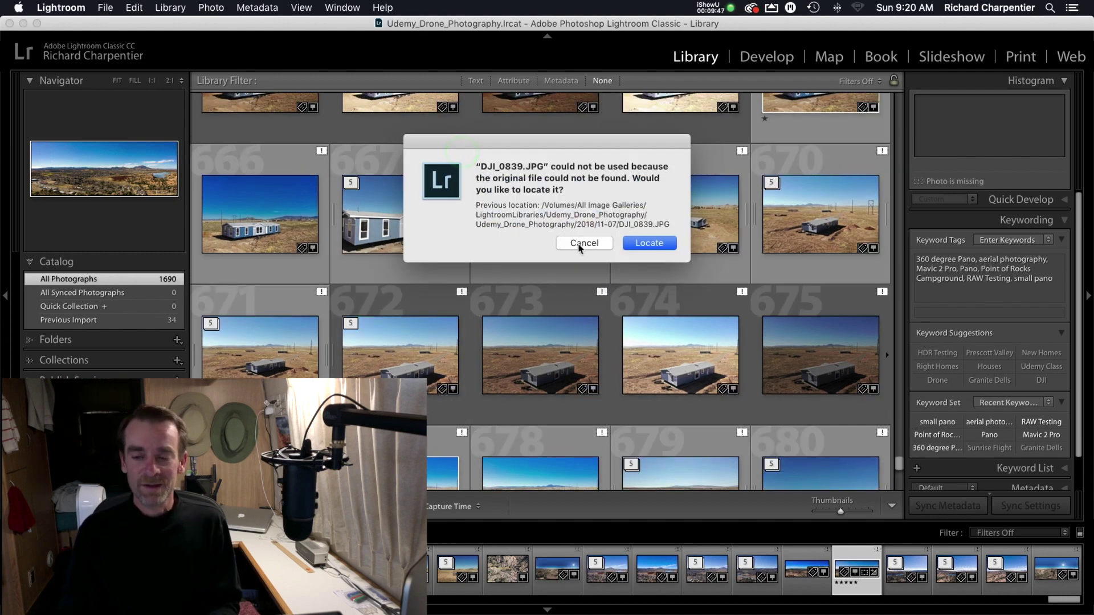
left_click(581, 244)
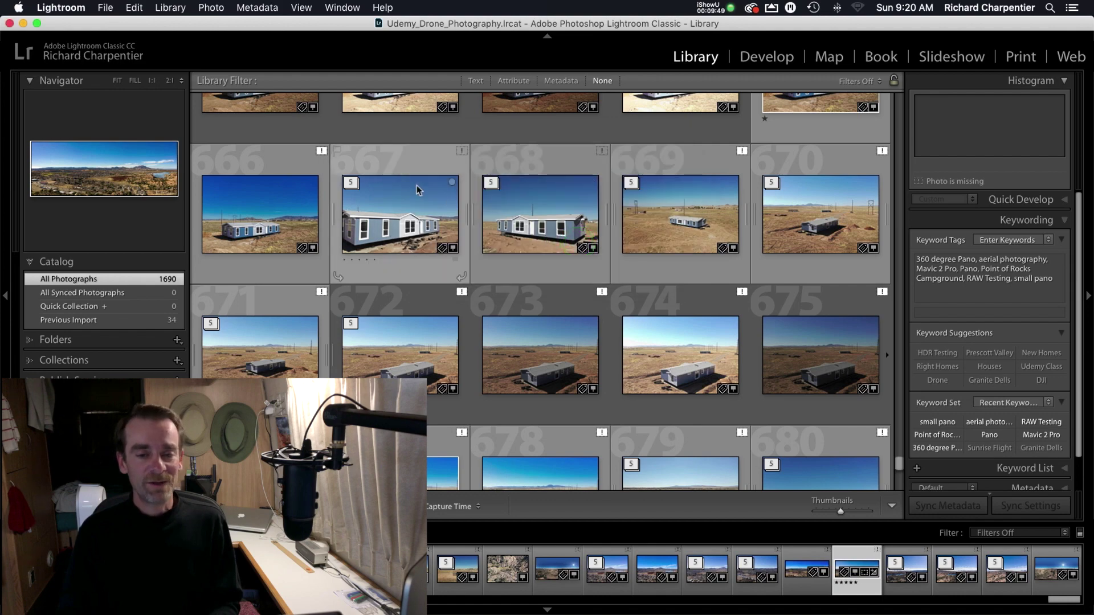
- Quit Lightroom and skip the catalog backup this time
scroll(361, 194, "up", 3)
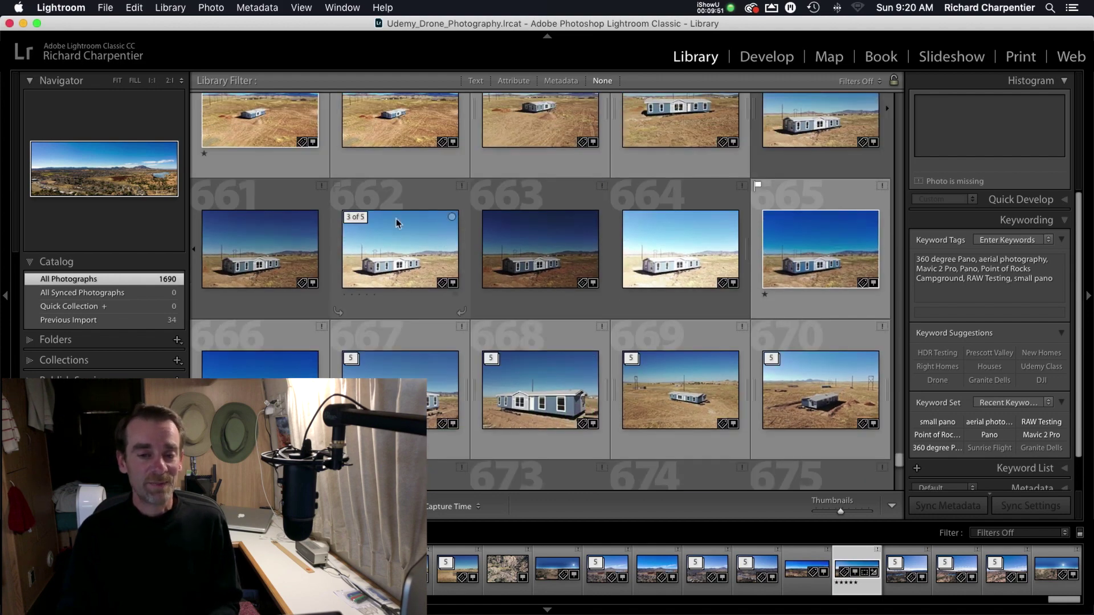
left_click(61, 7)
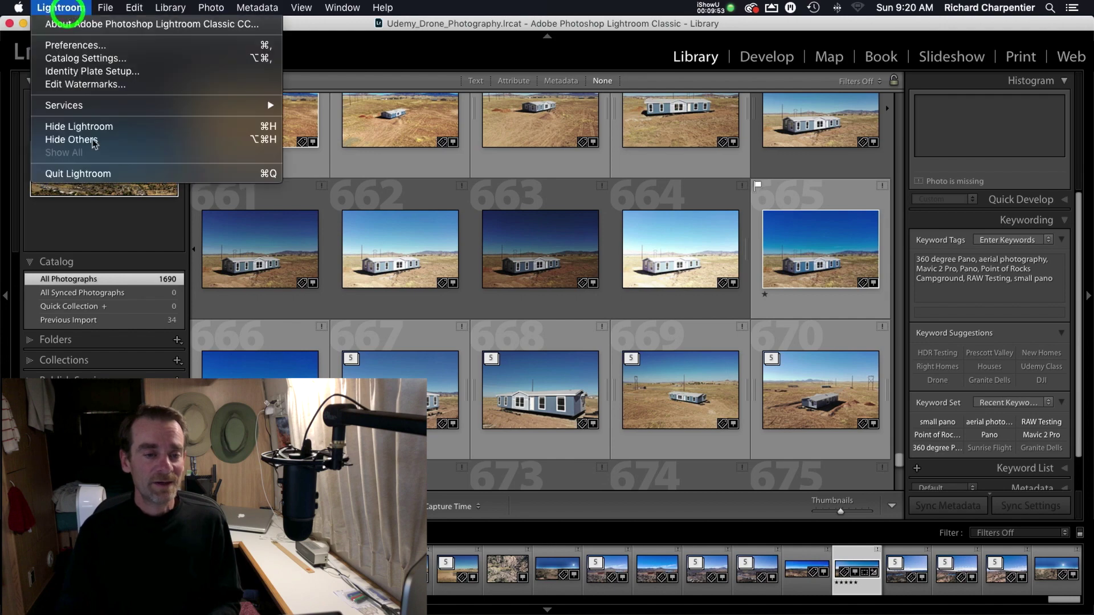
left_click(101, 174)
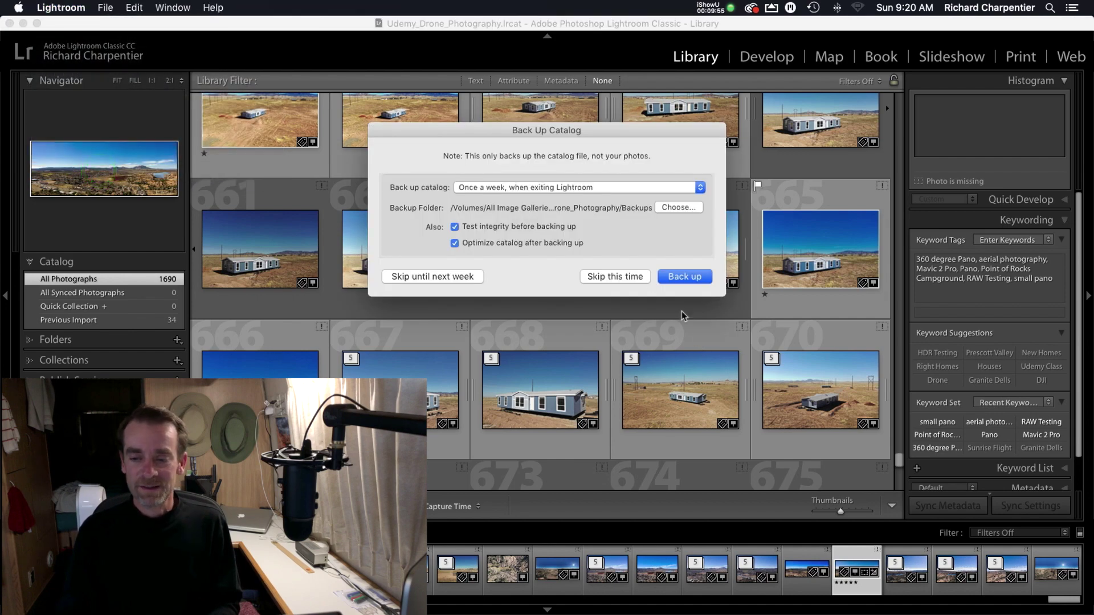
left_click(633, 283)
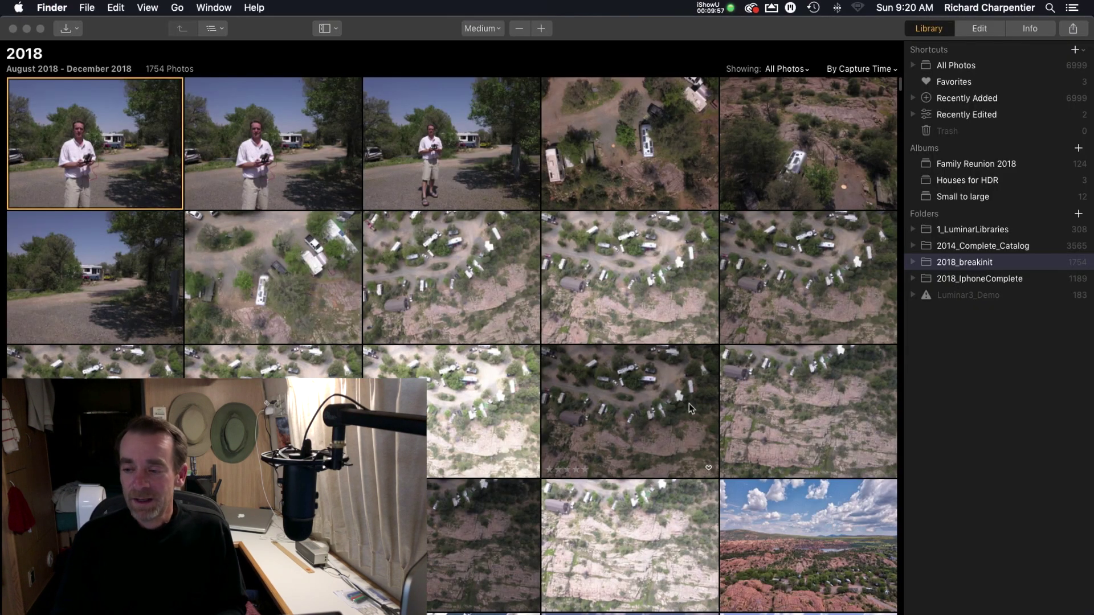
- In Luminar 3, rename the 2018_breakinit library folder as 2018
left_click(961, 262)
right_click(963, 262)
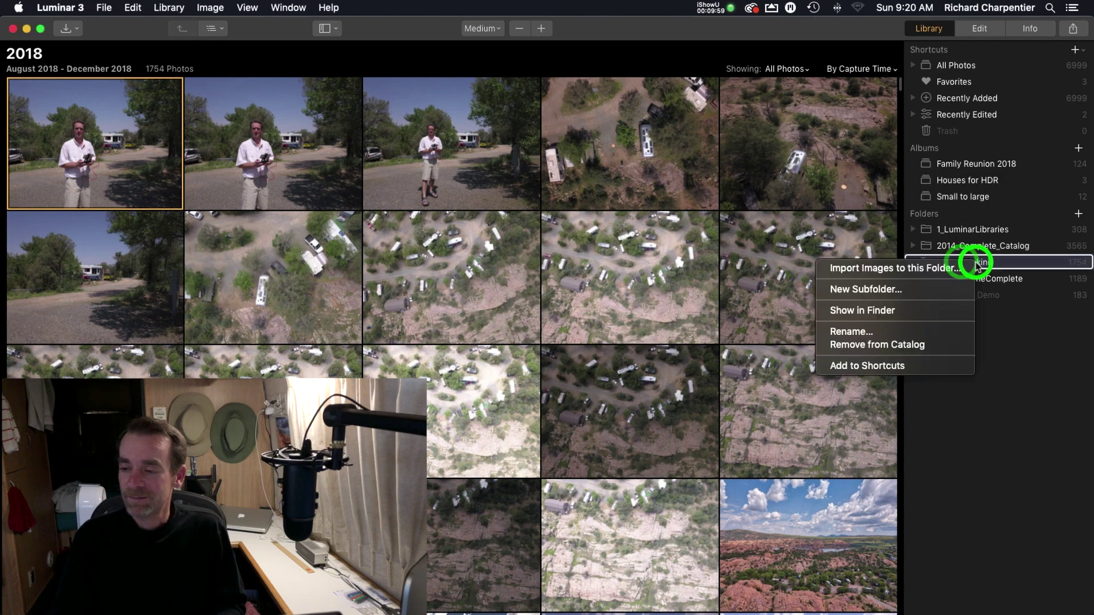
left_click(899, 334)
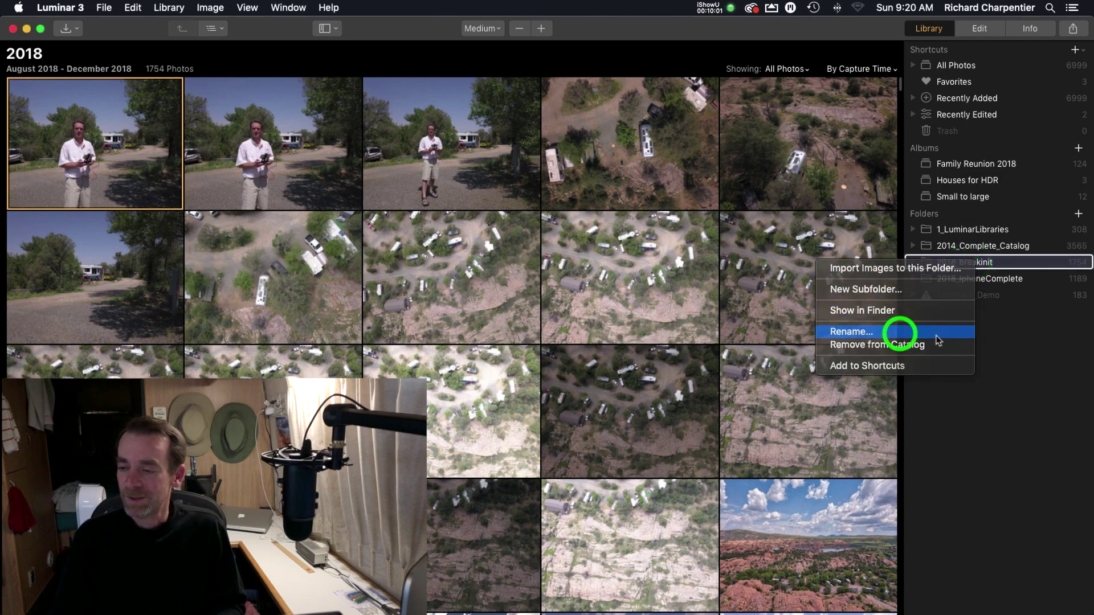
left_click(1003, 265)
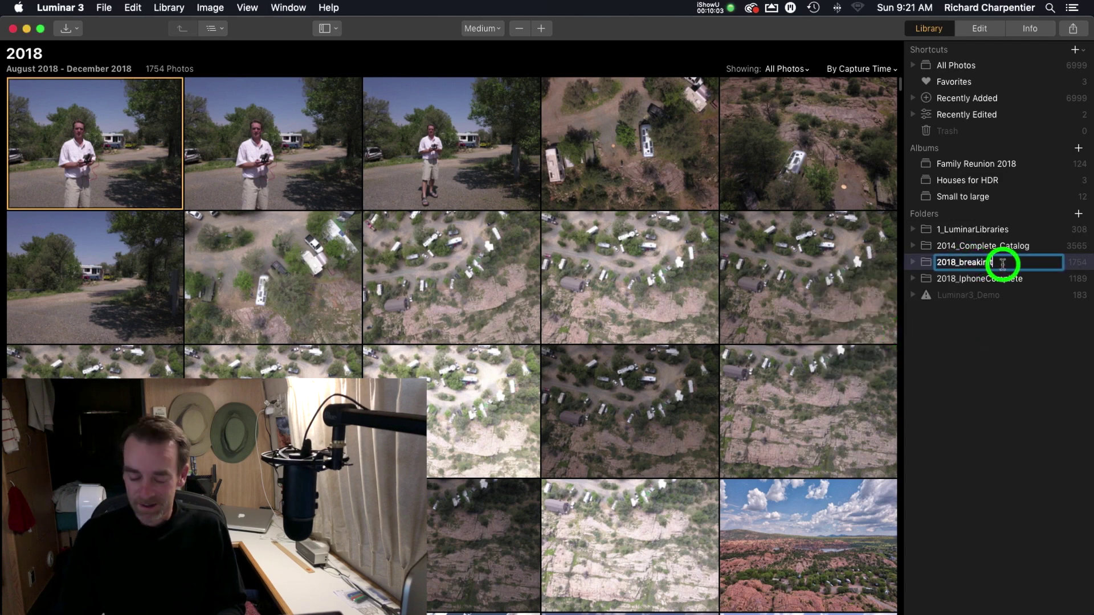
key("BackSpace")
key("BackSpace")
key("BackSpace")
key("BackSpace")
key("BackSpace")
key("BackSpace")
key("BackSpace")
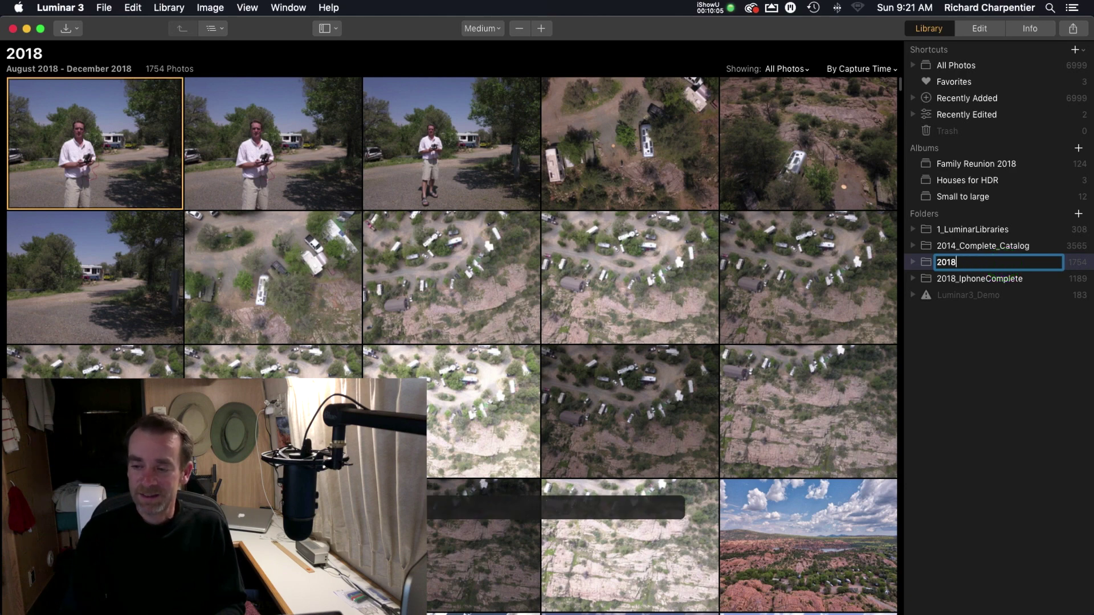
left_click(1047, 439)
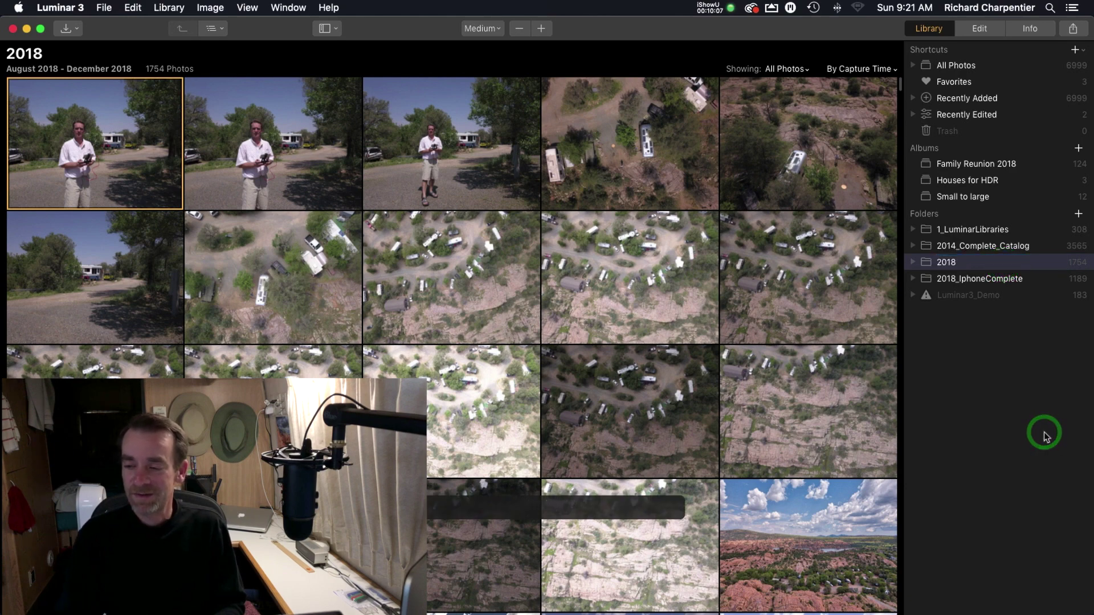
- Switch to Finder and inspect the 2018 folder inside LightroomLibraries/Udemy_Drone_Photography/Udemy_Drone_Photography, closing the window when done
mouse_move(399, 613)
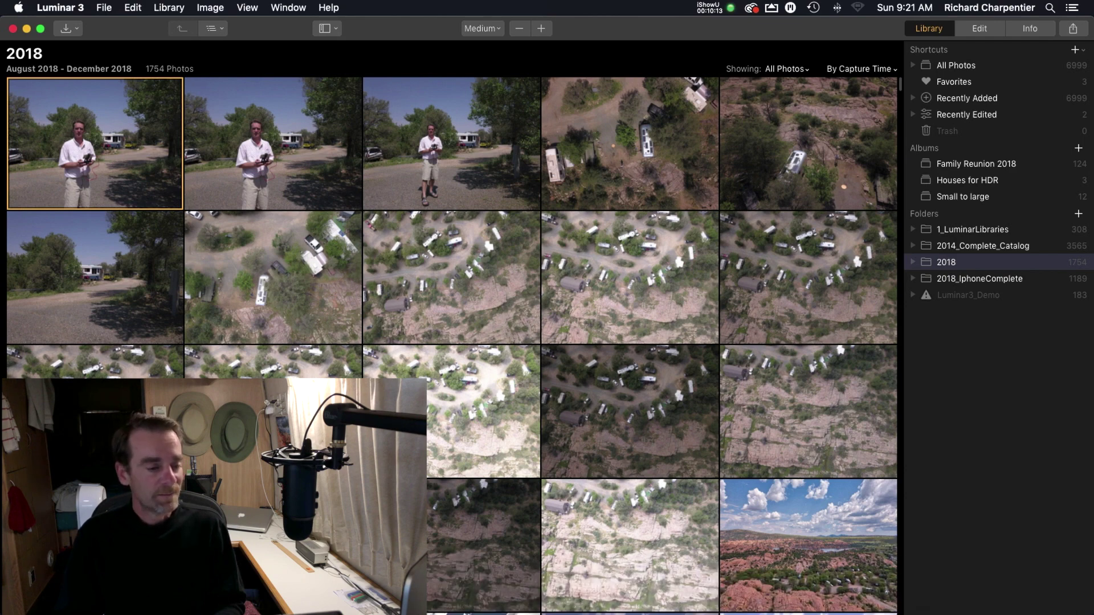
key("super+Tab")
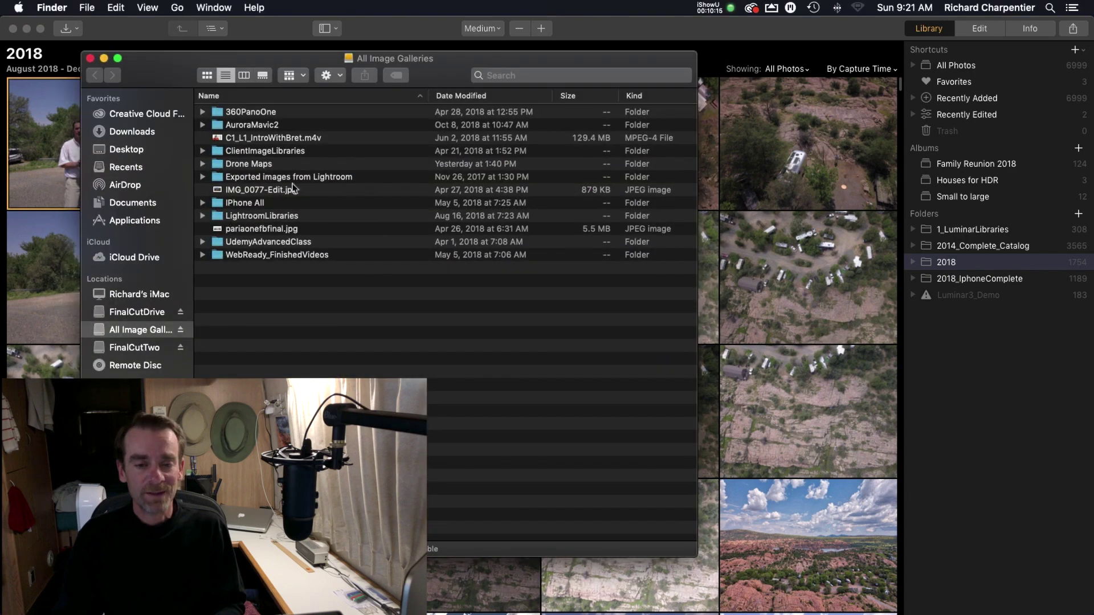
double_click(265, 216)
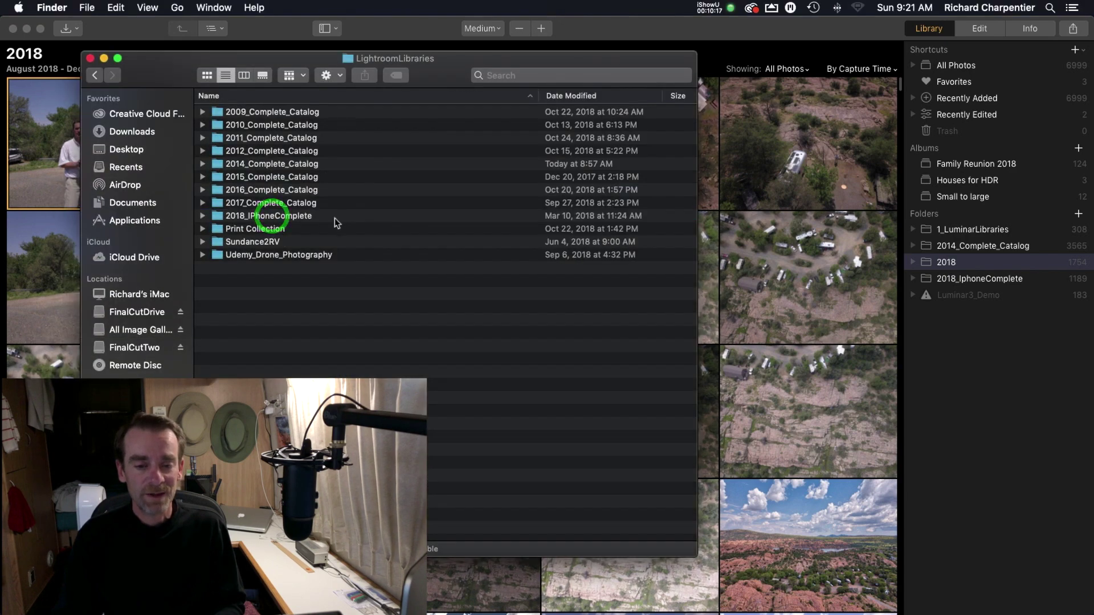
double_click(275, 256)
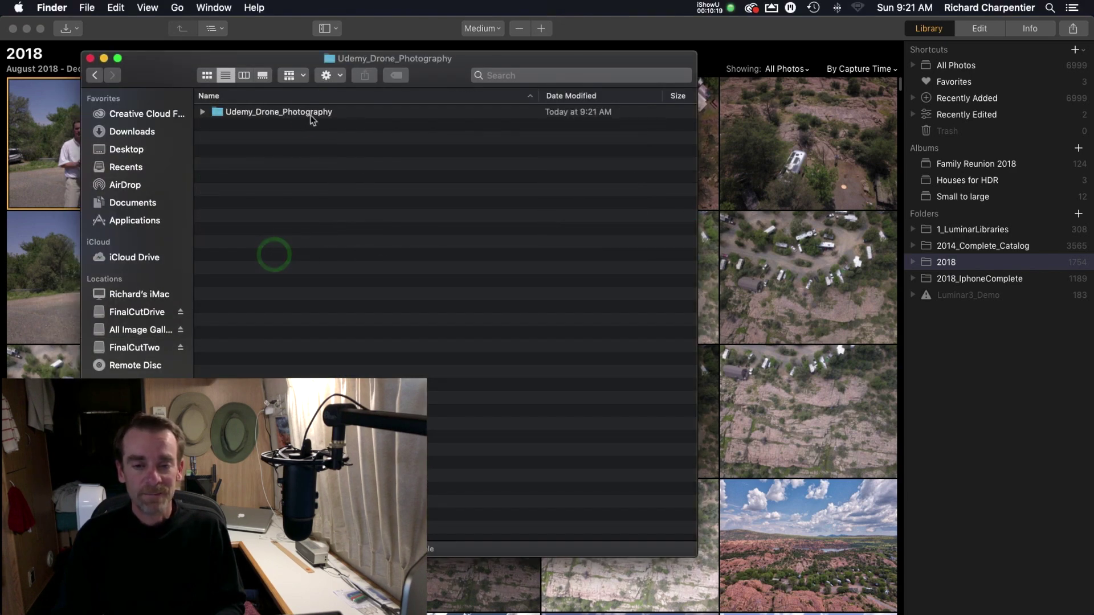
left_click(310, 117)
left_click(332, 112)
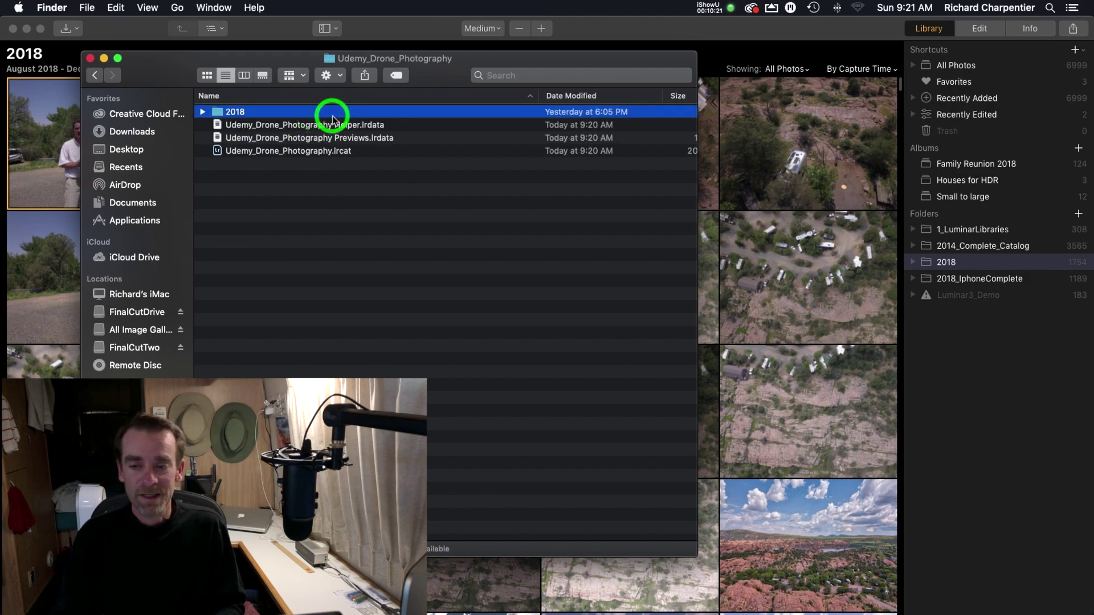
left_click(90, 58)
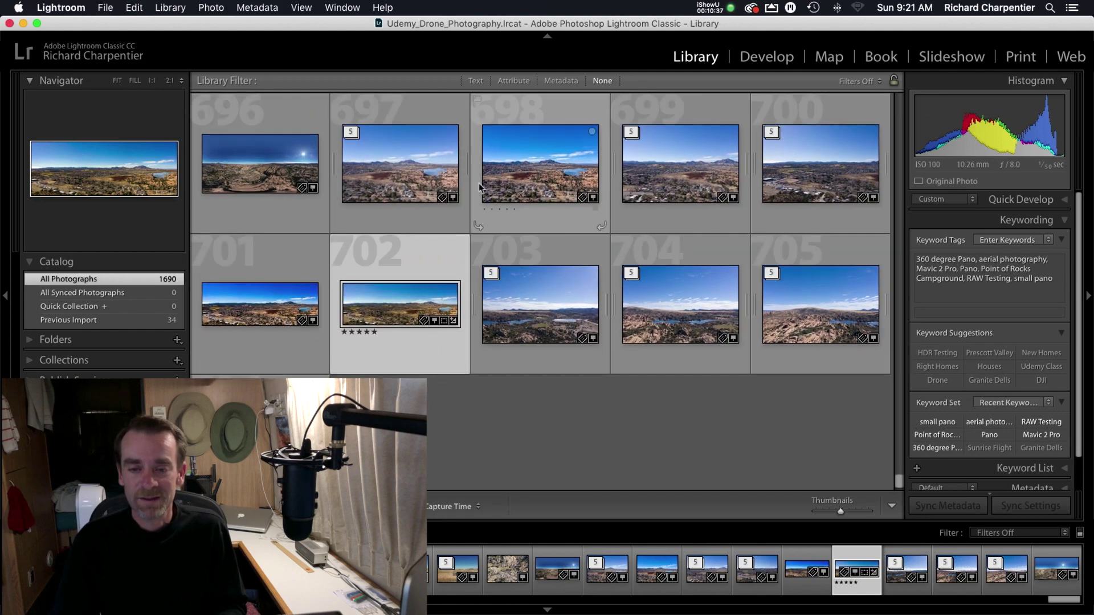
- In the reopened Lightroom Classic catalog, check photo 697 and the preceding thumbnails for missing-file marks, and expand the folder list
left_click(422, 159)
scroll(463, 200, "up", 4)
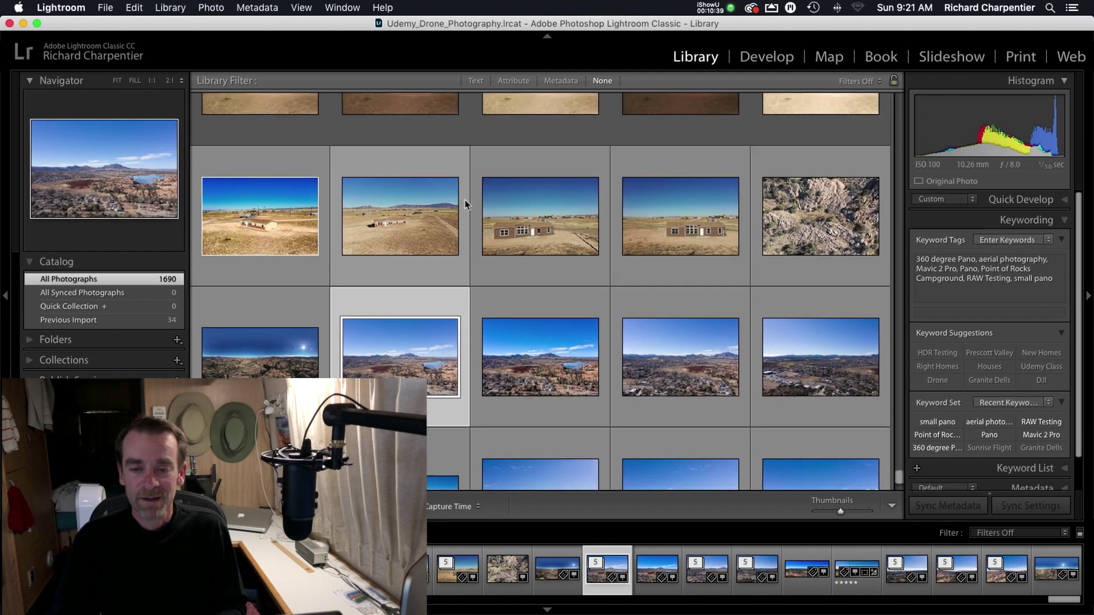
scroll(464, 199, "up", 3)
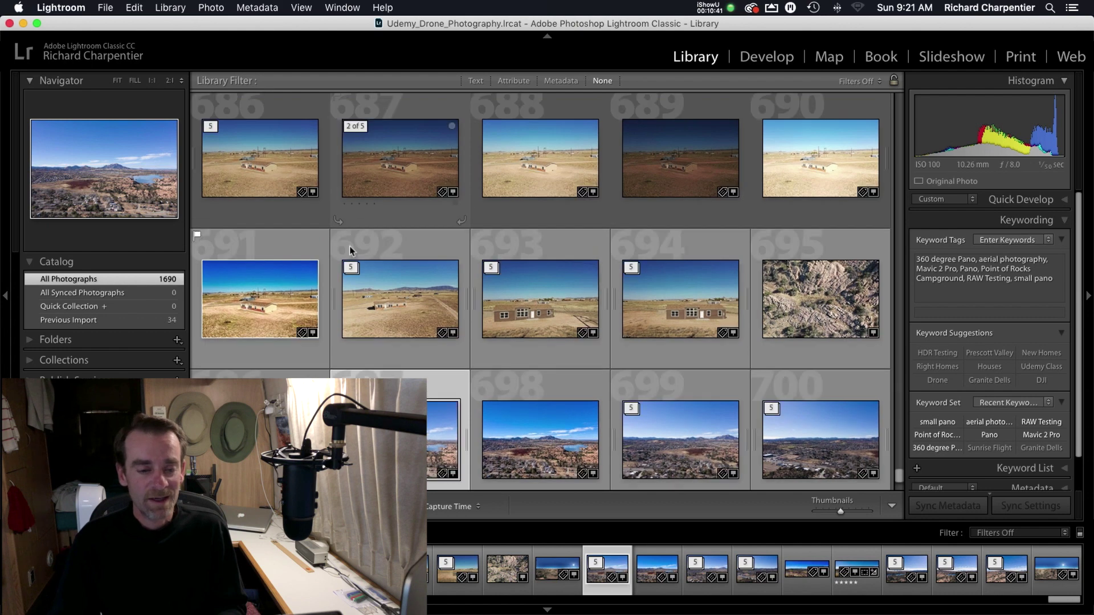
left_click(30, 342)
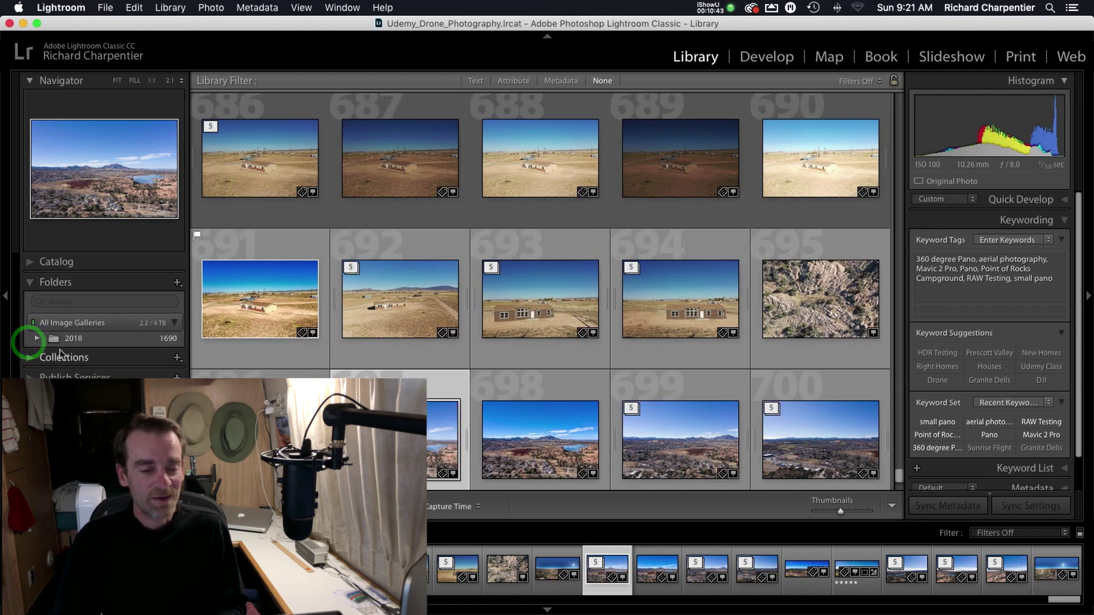